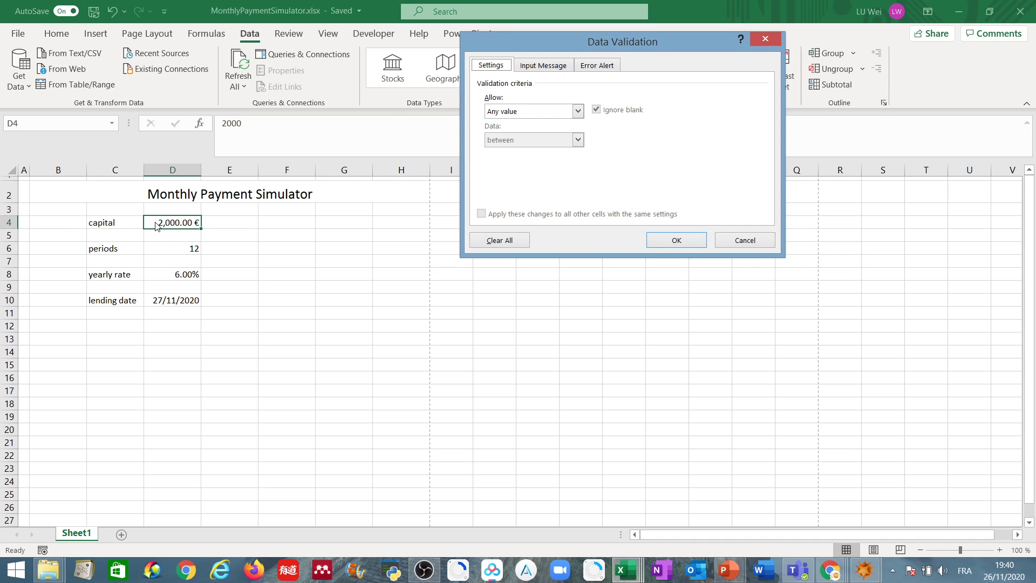
Step: Restrict the capital cell D4 with a data validation rule allowing only decimals greater than 100
left_click(532, 113)
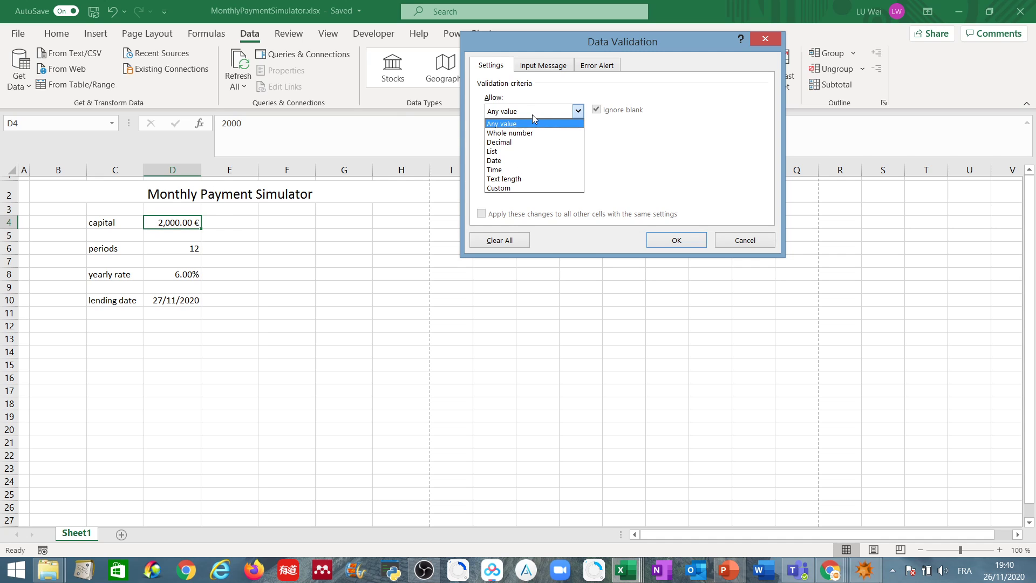
left_click(529, 143)
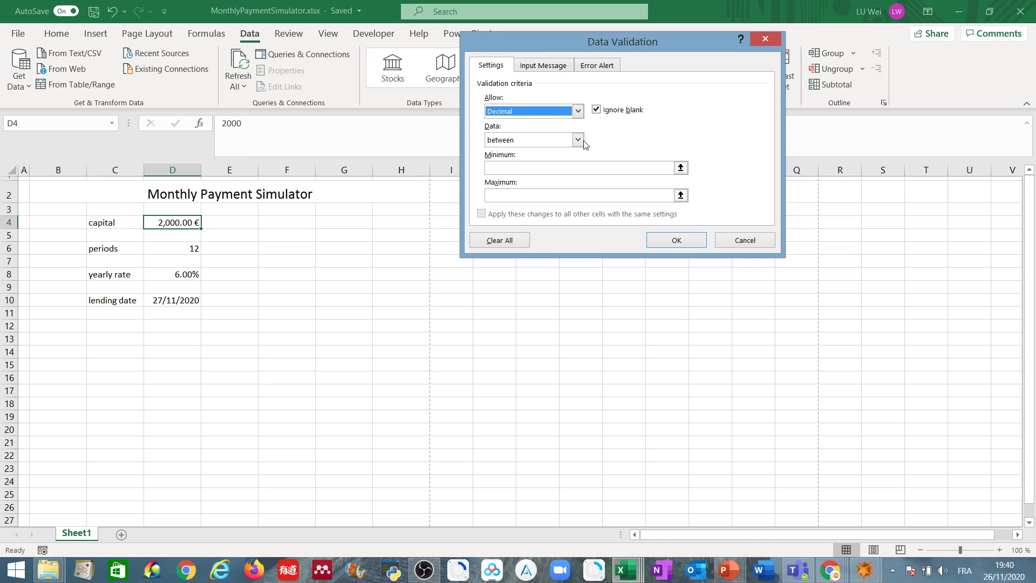
left_click(578, 140)
left_click(578, 140)
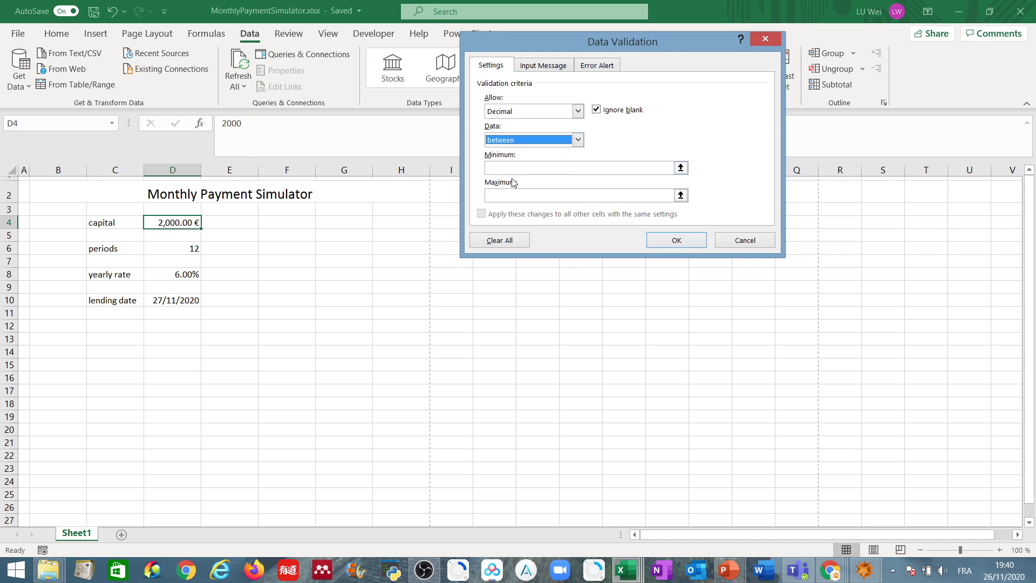
left_click(577, 140)
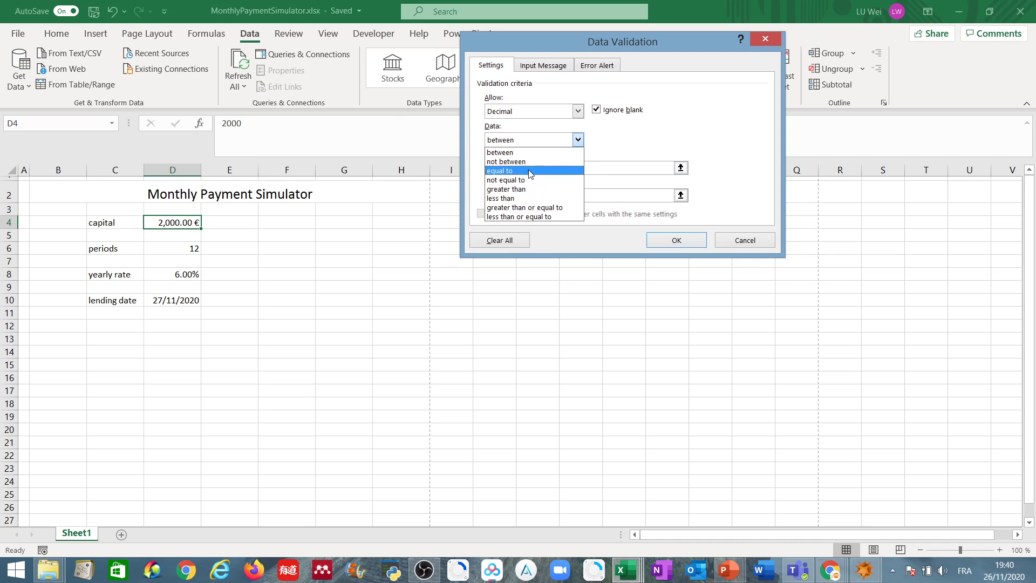
left_click(532, 188)
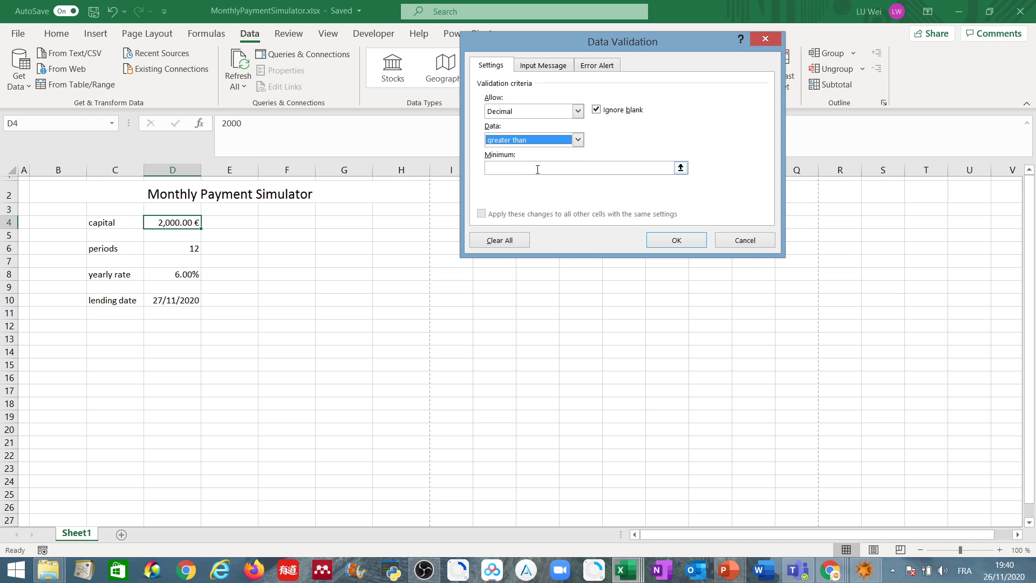
left_click(538, 167)
type("100")
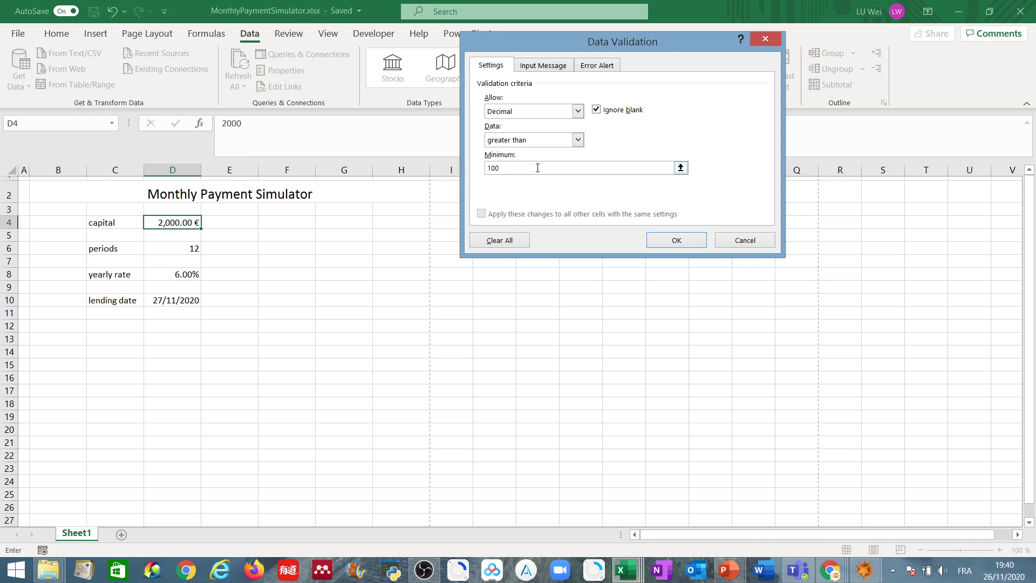
Step: Title the capital cell's validation input message "Allowed value"
left_click(542, 67)
left_click(531, 130)
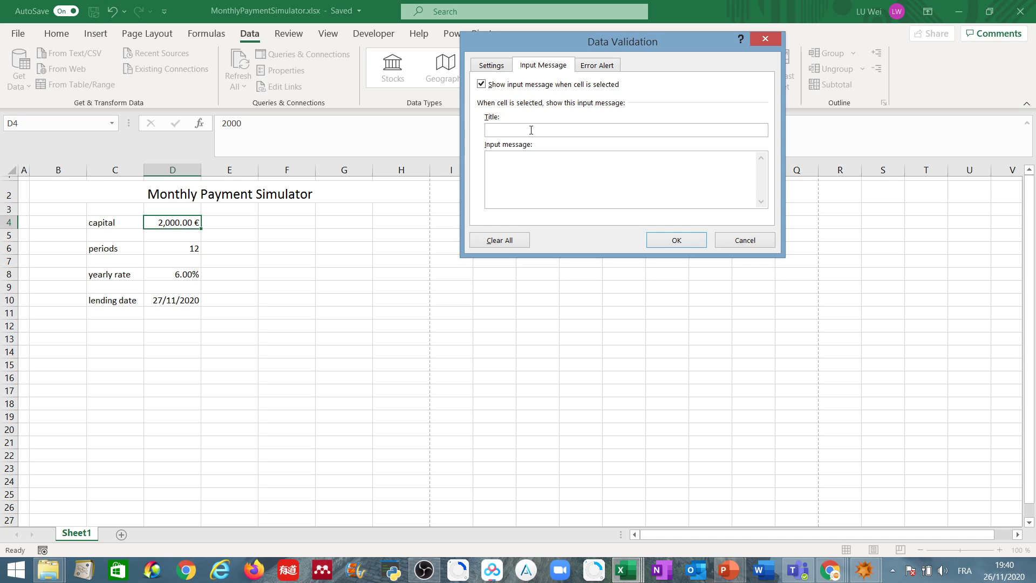
type("Input")
key("BackSpace")
key("BackSpace")
key("BackSpace")
key("BackSpace")
type("Allow")
type("ed ")
type("value")
type("Input")
type(" a number gr")
type("eater t")
type("han 100")
type("€")
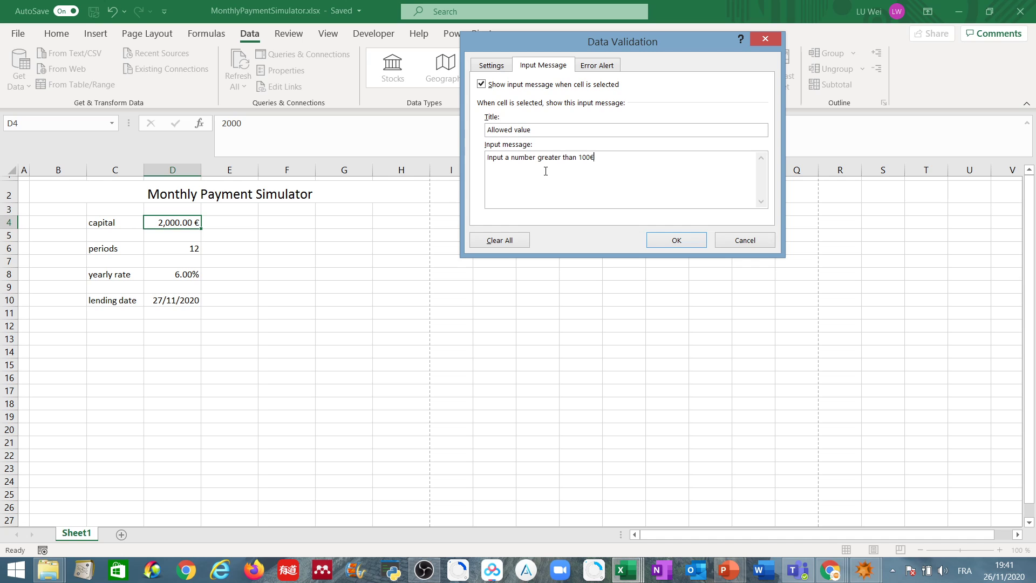
Step: Write the capital cell's input message as "Input a number greater than 100, no need to input the € sign"
key("BackSpace")
type(", no need to input the € sign")
Step: Add a Stop error alert titled "Input error" with the message "Only the number greater than 100 allowed" and apply the capital cell's validation
left_click(595, 67)
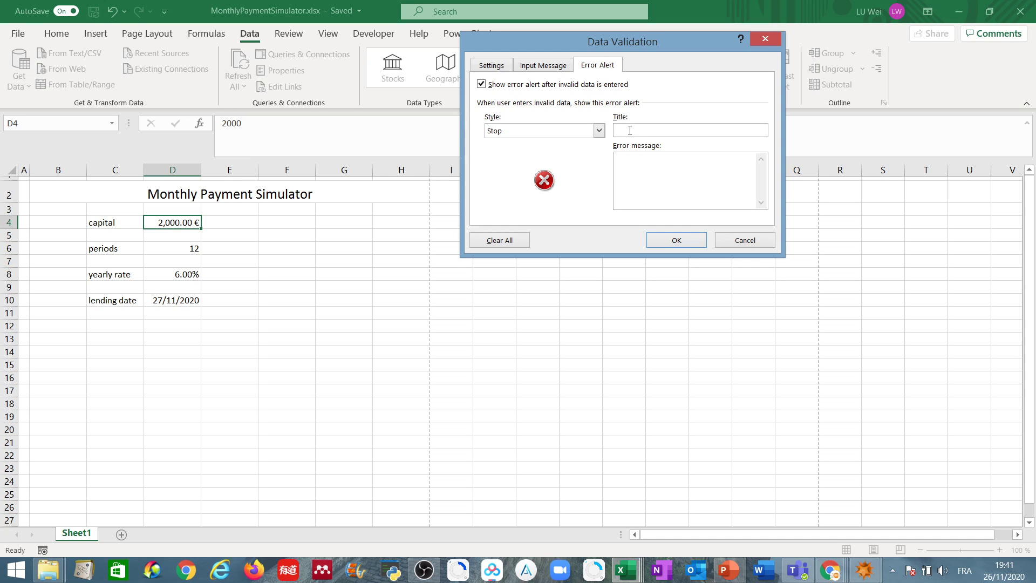
type("Input error")
left_click(655, 178)
type("Only the u")
type("umber greater than 100 allowed")
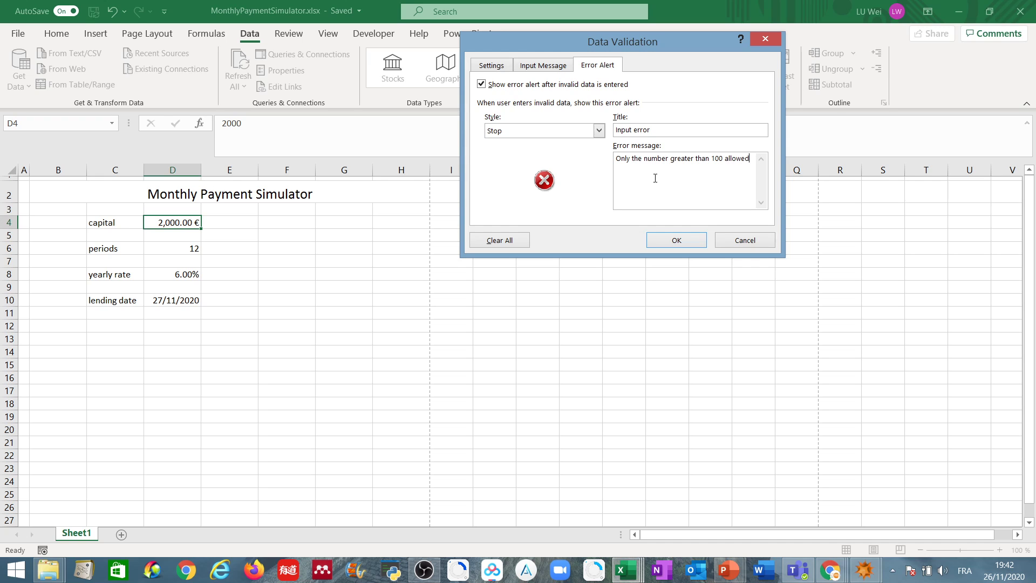
left_click(684, 240)
Step: Test the capital cell's validation by trying to enter 12 in D4, then cancel the entry
left_click(322, 225)
left_click(182, 223)
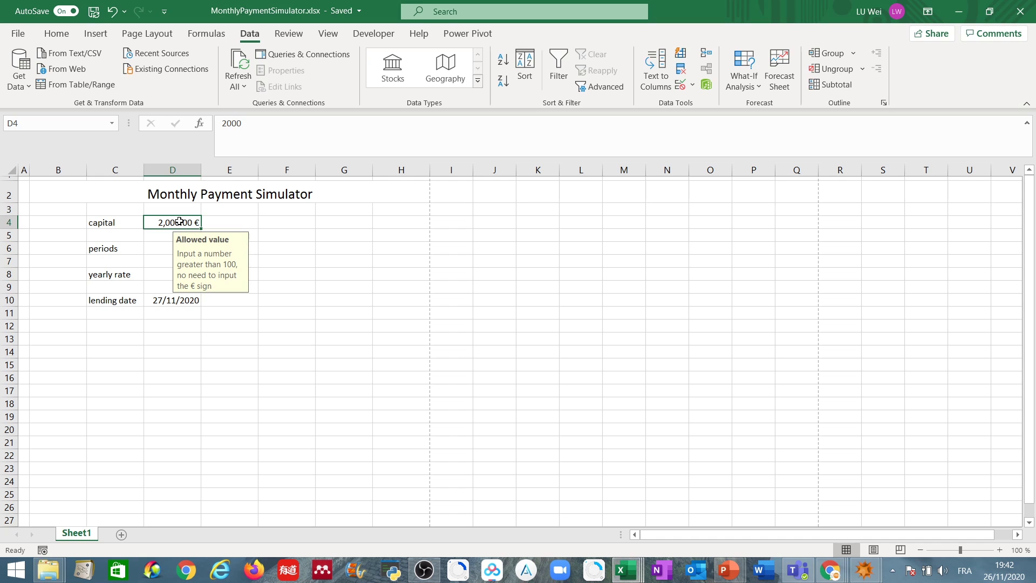
double_click(179, 221)
left_click_drag(180, 222, 200, 222)
type("12")
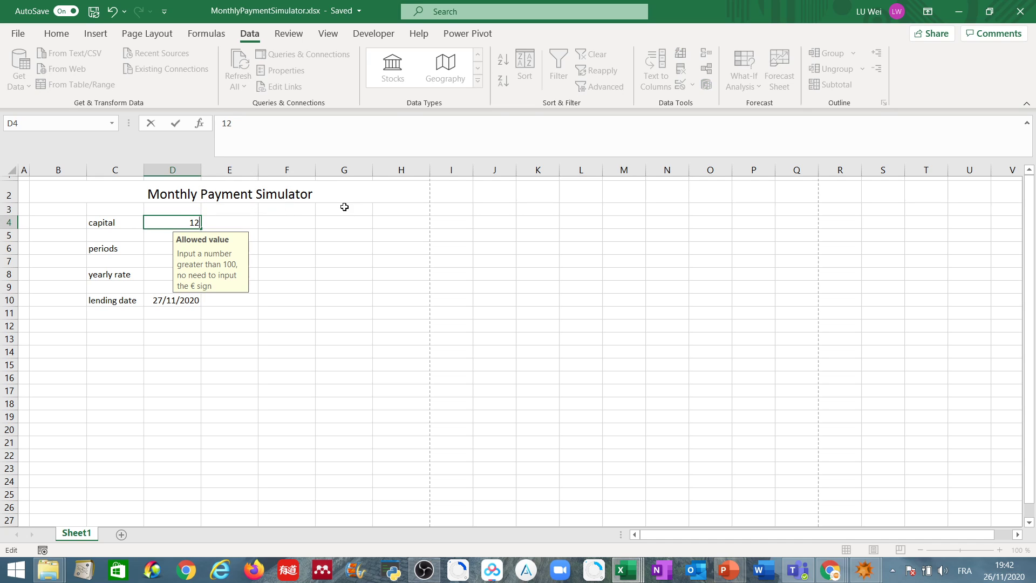
key("Return")
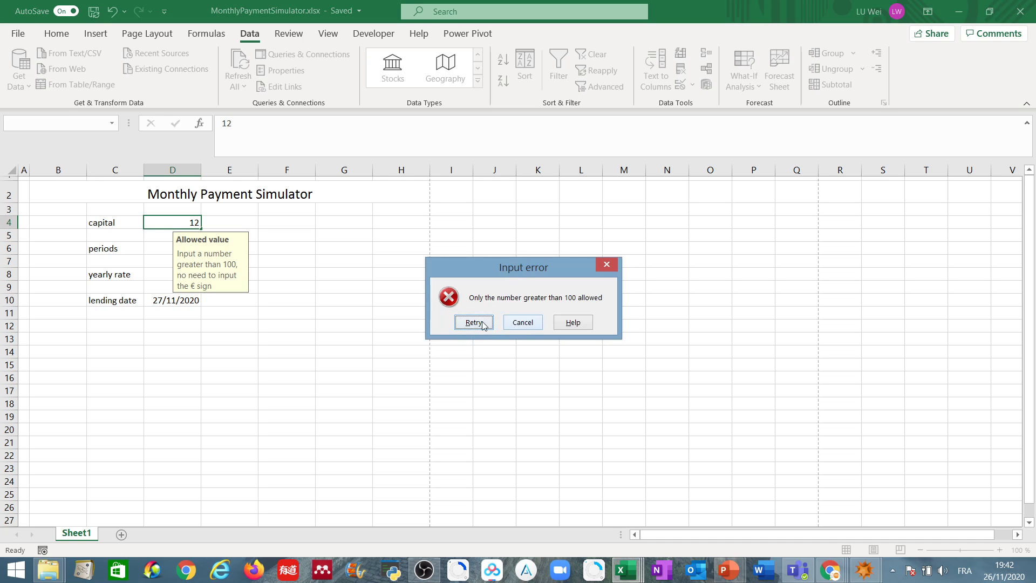
left_click(509, 324)
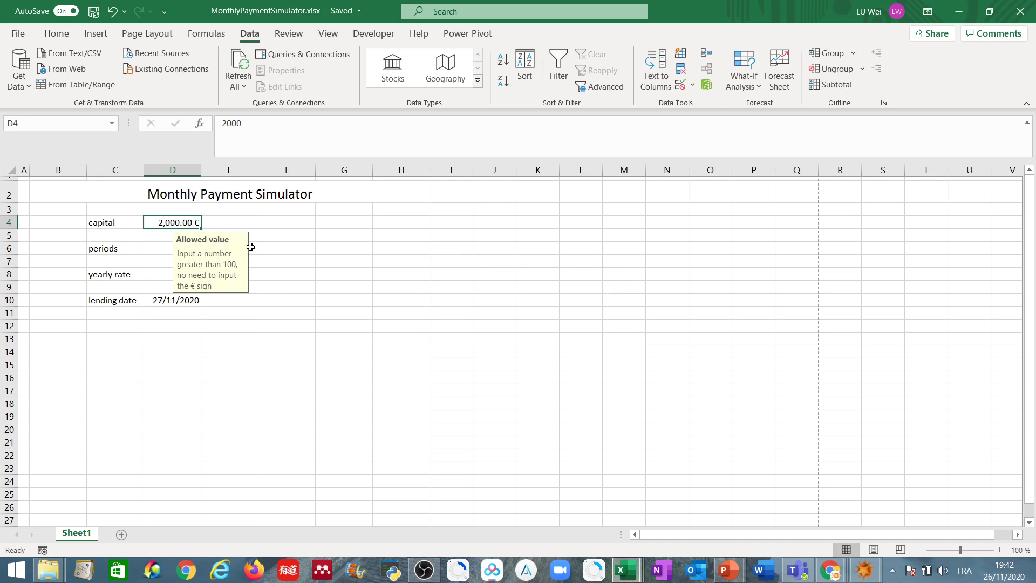
left_click(336, 260)
Step: Restrict the periods cell D6 with a data validation rule allowing whole numbers between 1 and 480
left_click(167, 248)
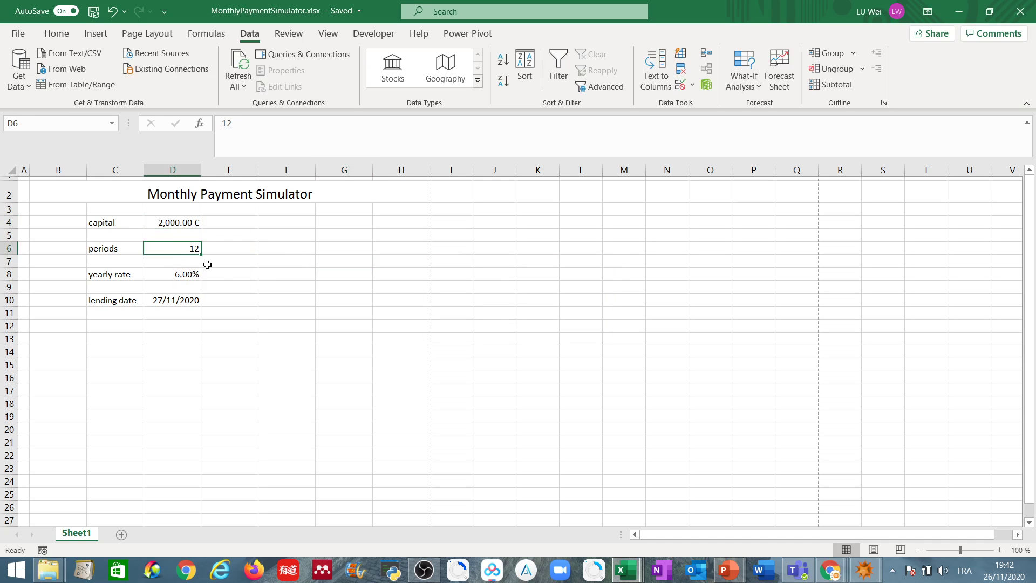
left_click(679, 83)
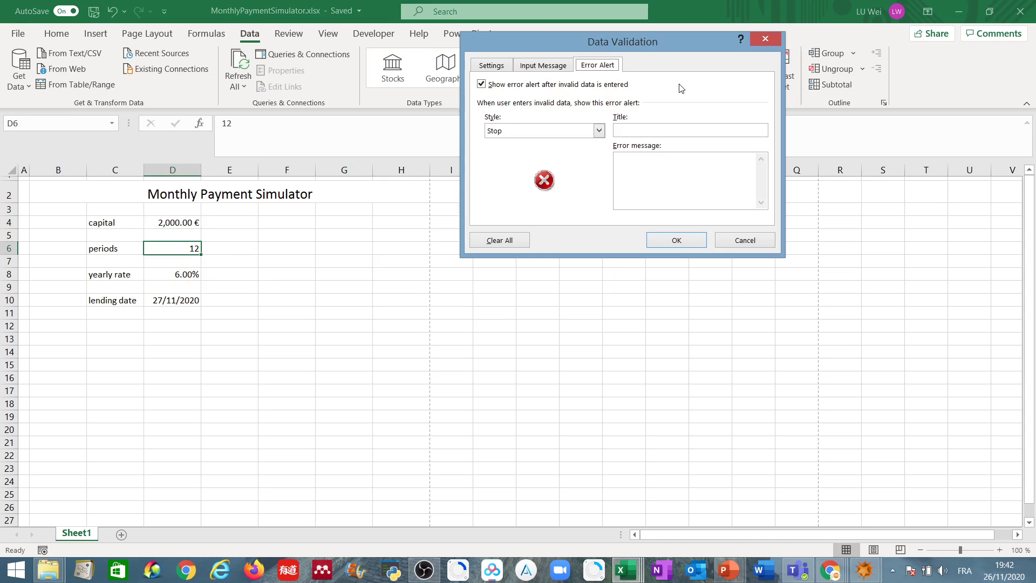
left_click(492, 67)
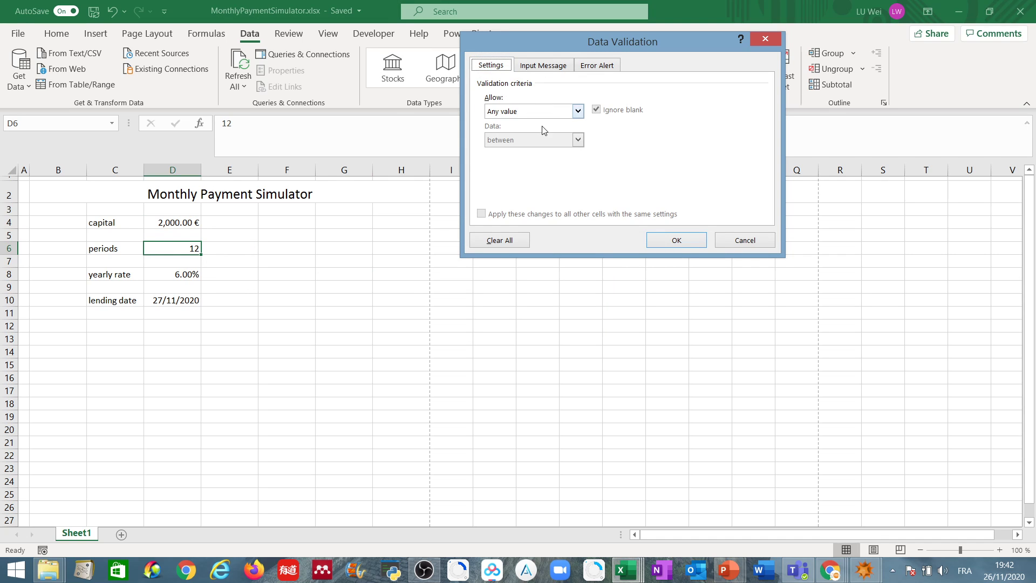
left_click(555, 110)
left_click(561, 131)
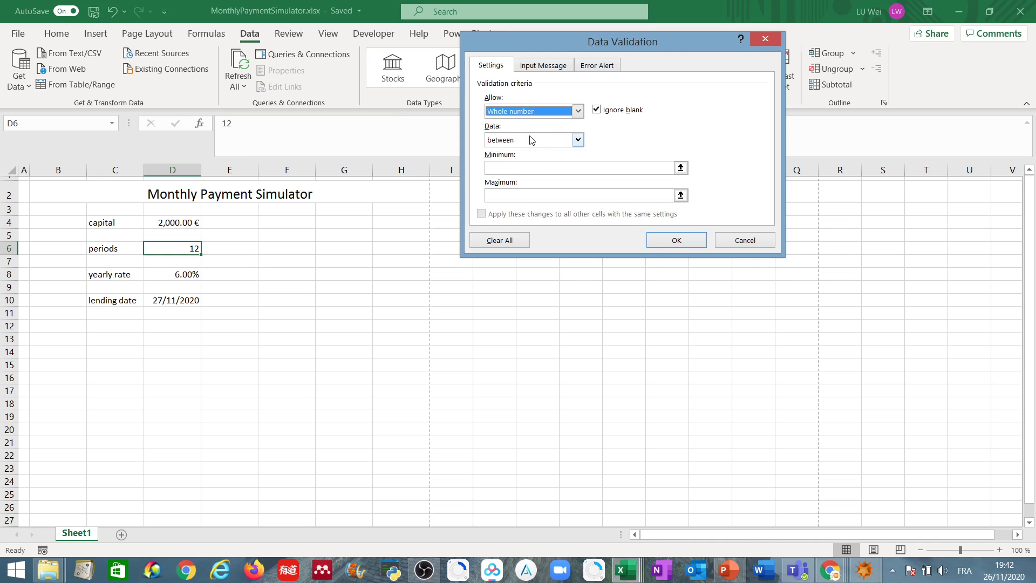
left_click(543, 140)
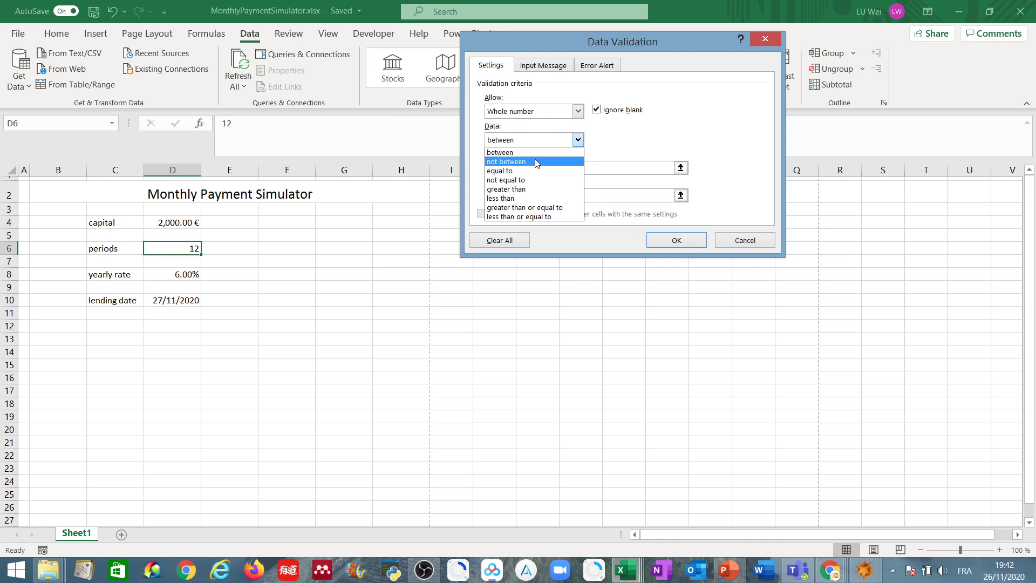
left_click(524, 153)
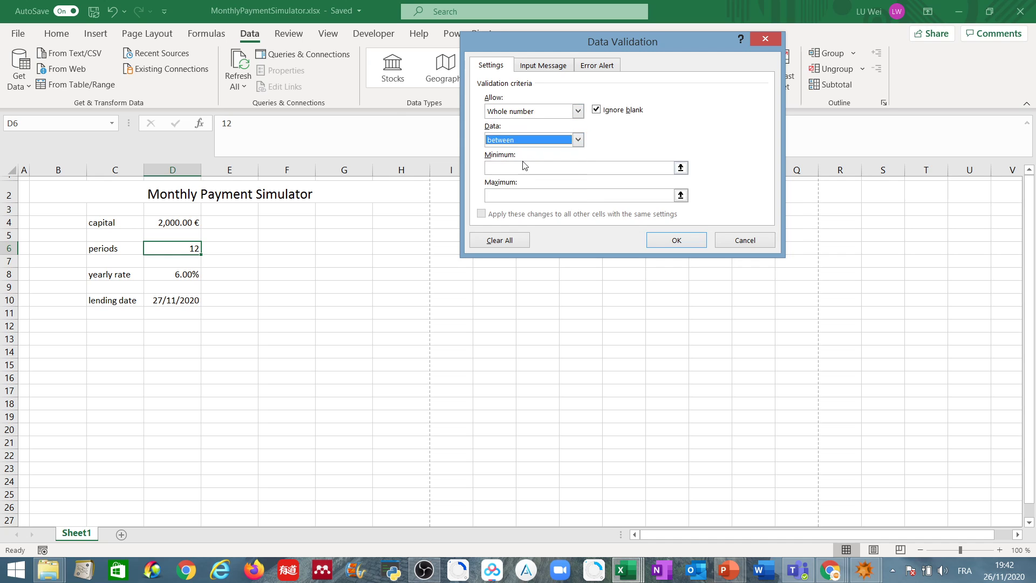
left_click(522, 169)
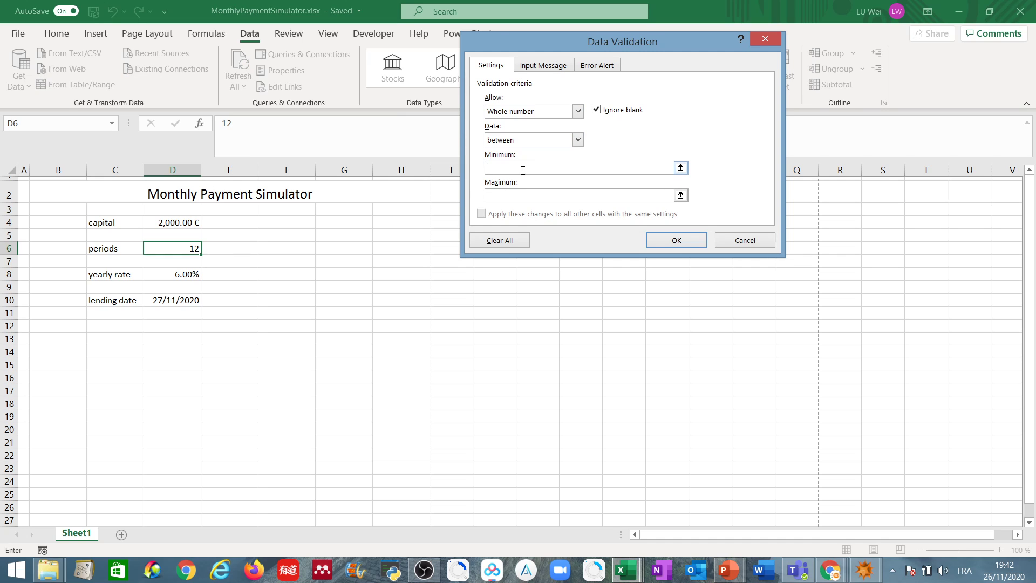
type("1")
left_click(519, 195)
type("480")
Step: Title the periods cell's validation input message "Number Allowed"
left_click(549, 68)
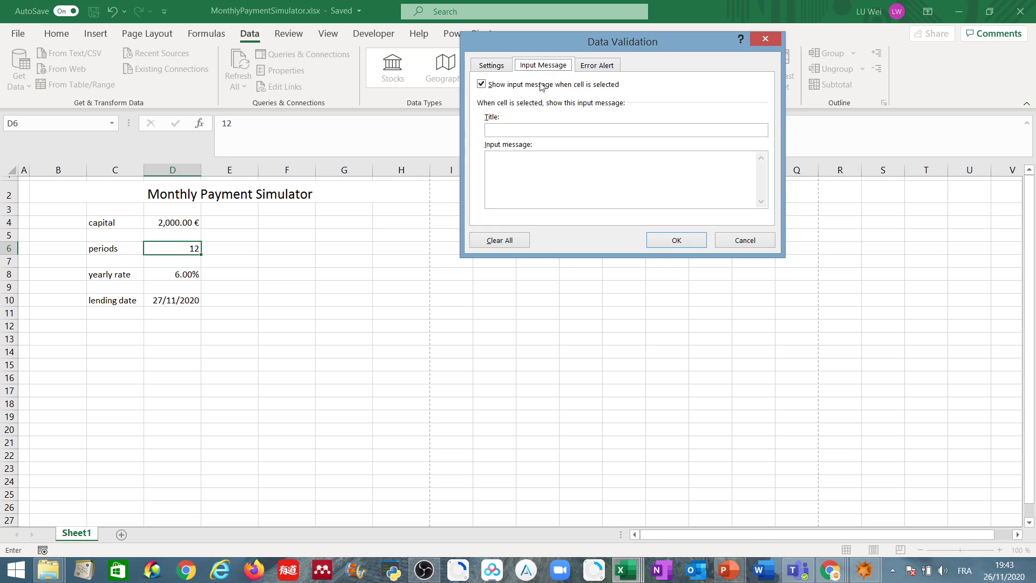
left_click(534, 130)
type("In")
key("BackSpace")
key("BackSpace")
type("Number Allowed")
Step: Write the periods cell's input message as "Input a whole number between 1 and 480"
left_click(540, 157)
type("Input")
type(" a numb")
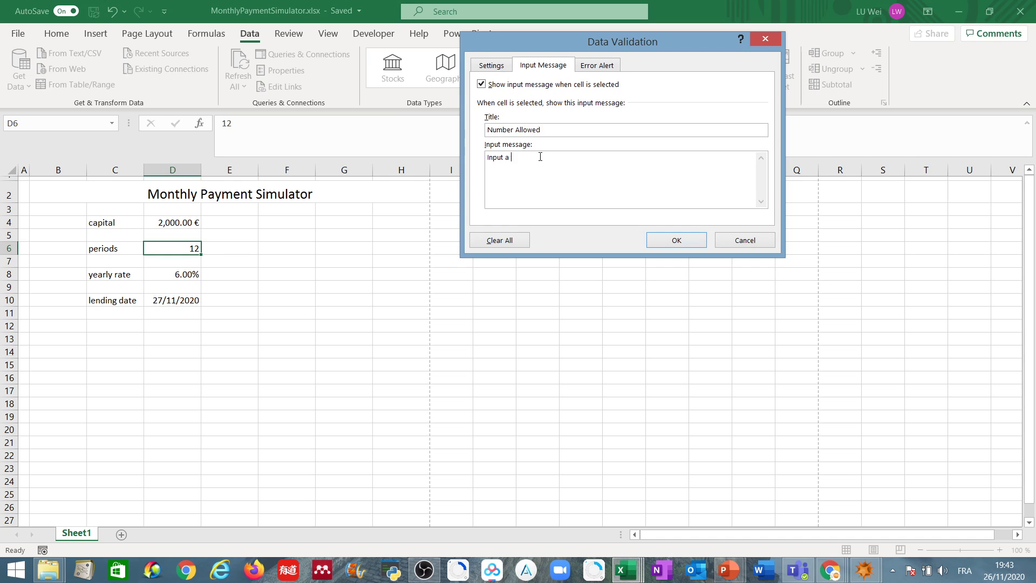
key("BackSpace")
key("BackSpace")
key("BackSpace")
key("BackSpace")
type("whole number between 1 and 480")
Step: Add a Stop error alert titled "Input error" with the message "Only whole number between 1 and 480 allowed" and apply the periods cell's validation
left_click(598, 66)
left_click(628, 128)
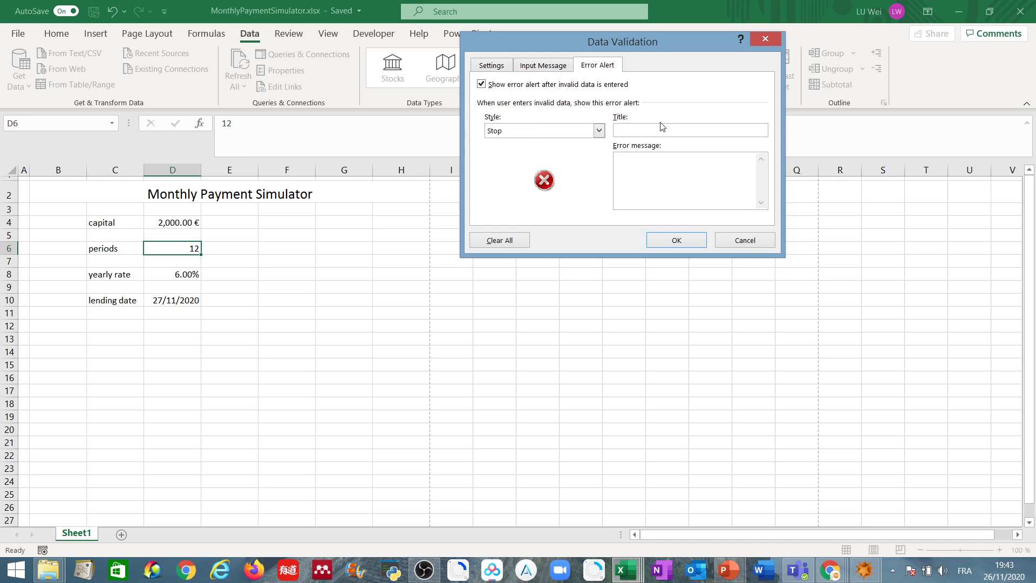
type("Input error")
left_click(647, 170)
type("Only whole number between 1 and 480 allowed")
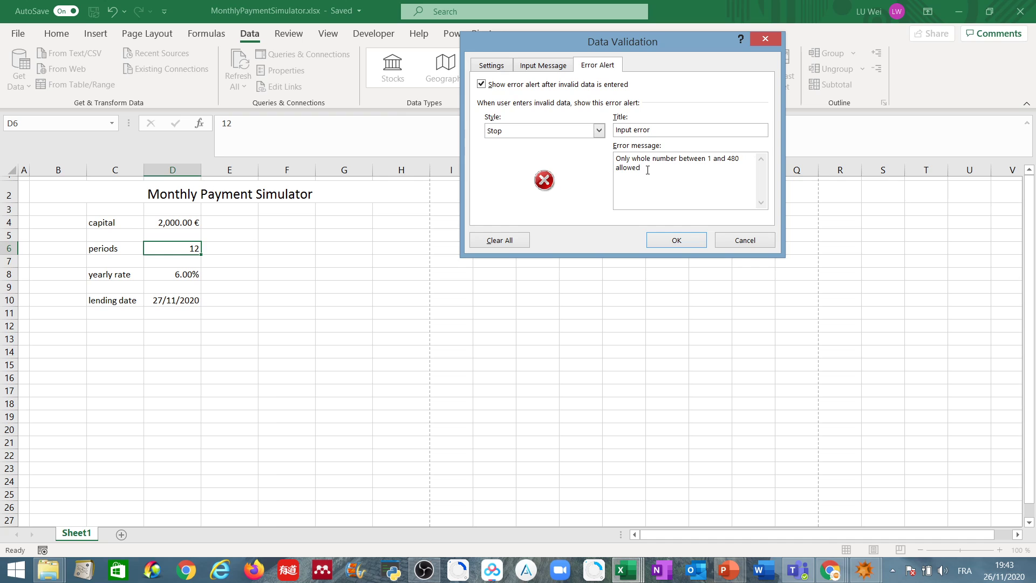
left_click(657, 238)
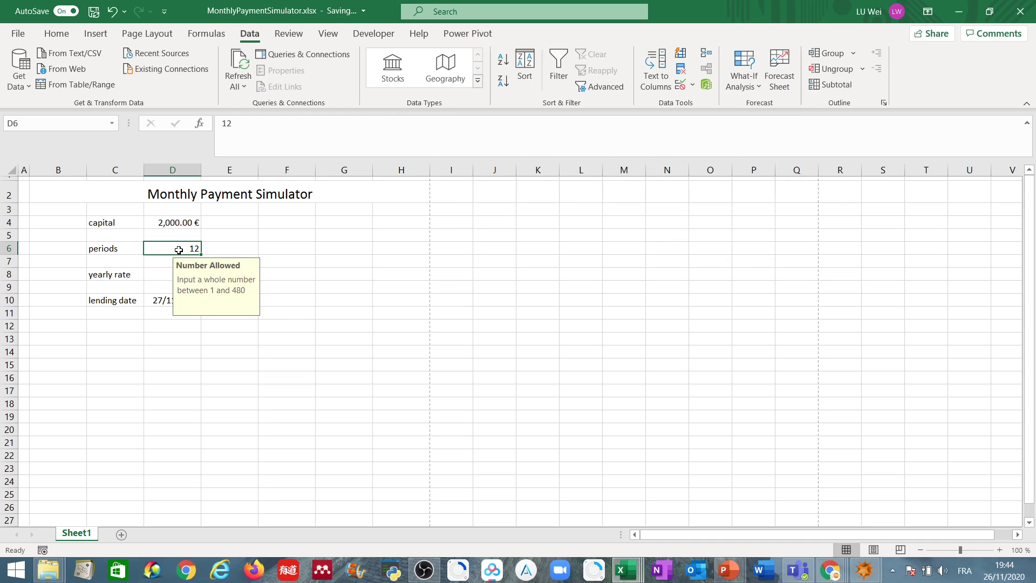
Step: Test the periods cell's validation by trying to enter 5000 in D6, then cancel the entry
double_click(195, 248)
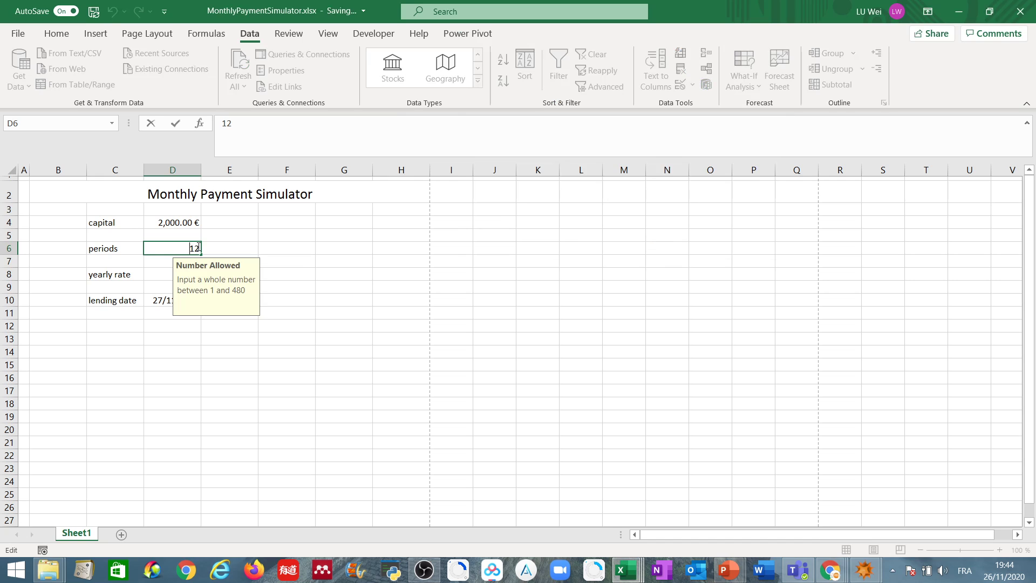
key("BackSpace")
key("BackSpace")
type("5000")
key("Return")
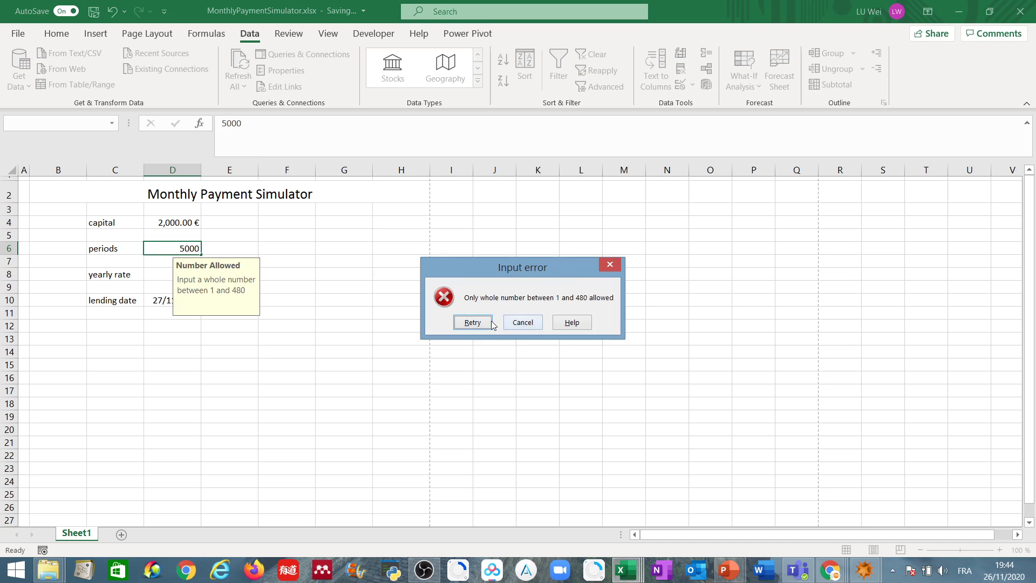
left_click(523, 322)
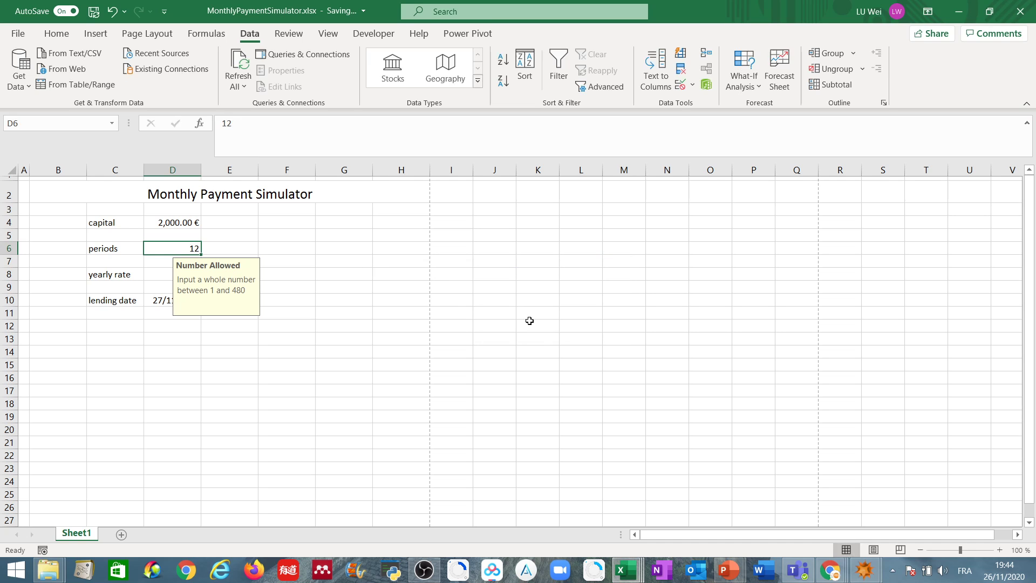
left_click(394, 290)
Step: Restrict the yearly rate cell D8 to decimal values between 0.005 and 1 with data validation
left_click(186, 274)
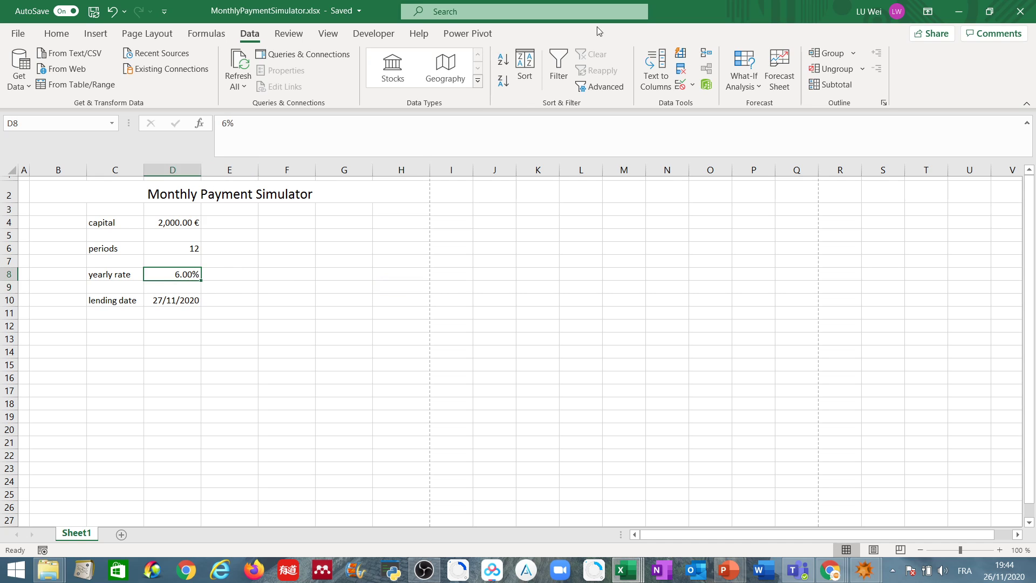
left_click(680, 87)
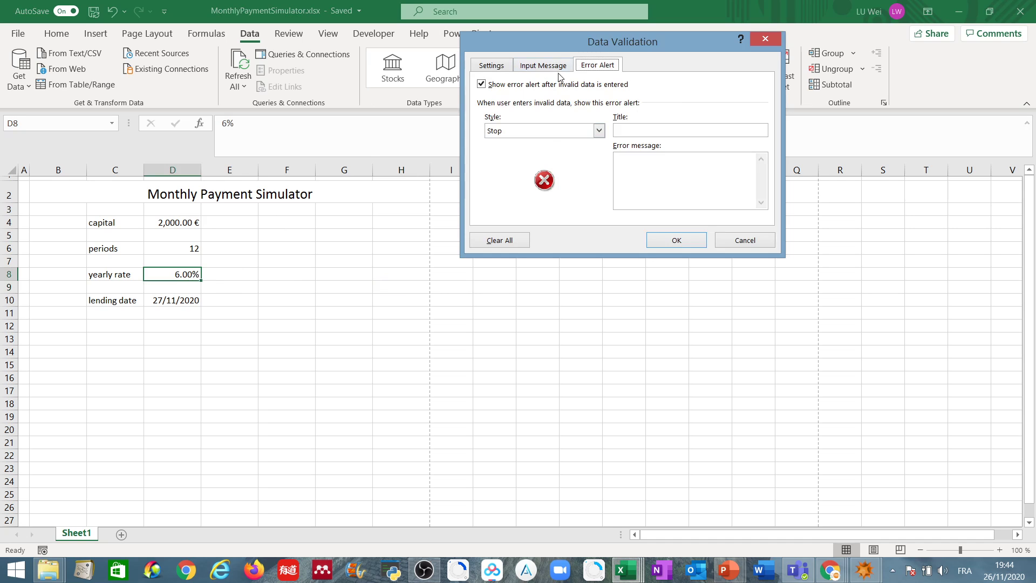
left_click(485, 68)
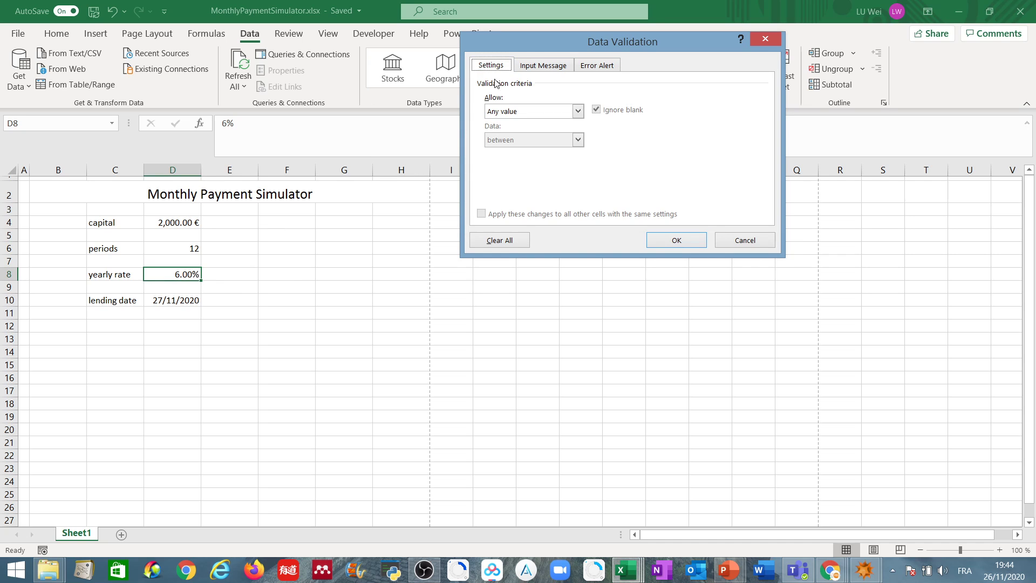
left_click(520, 111)
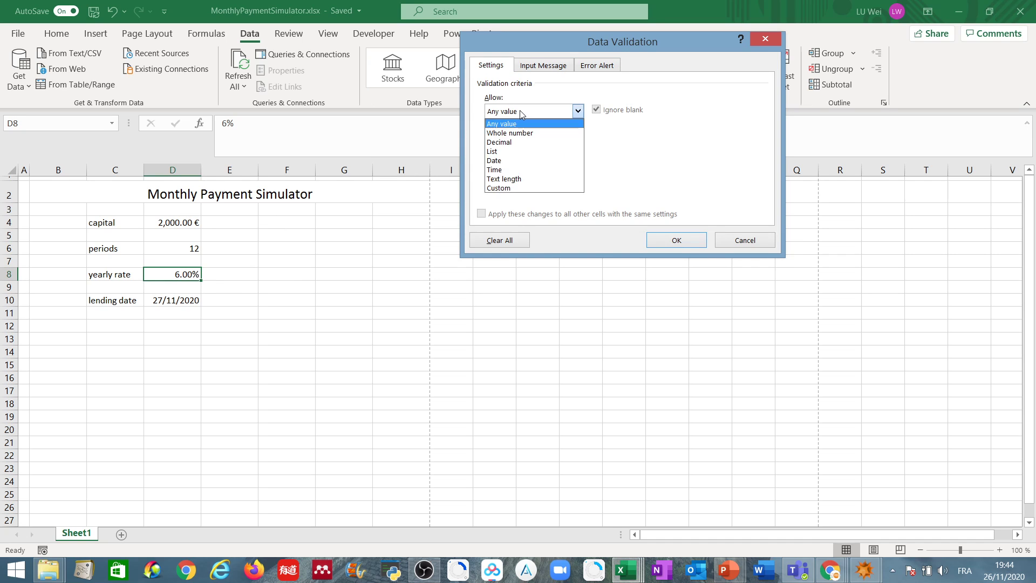
left_click(522, 142)
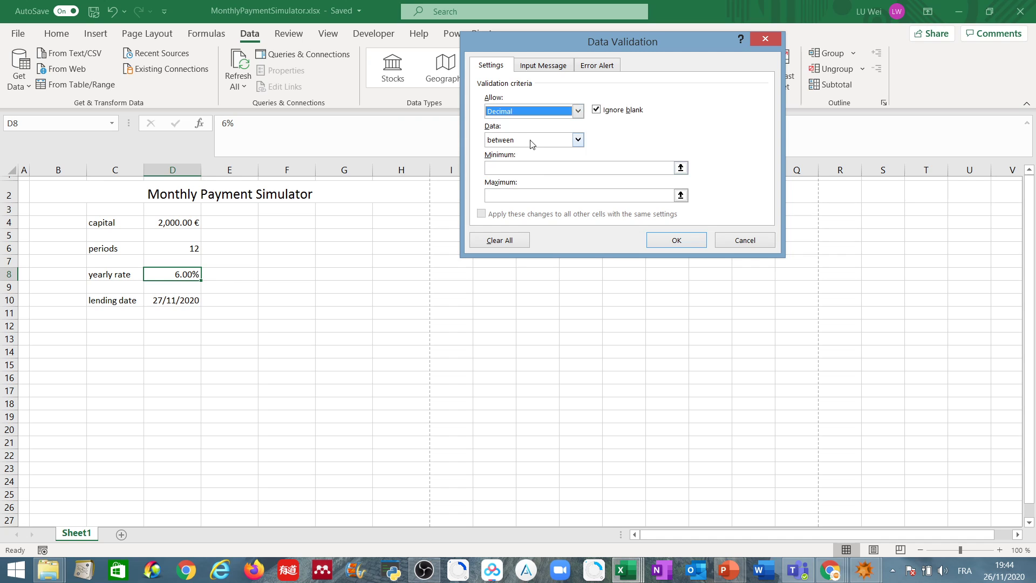
left_click(551, 167)
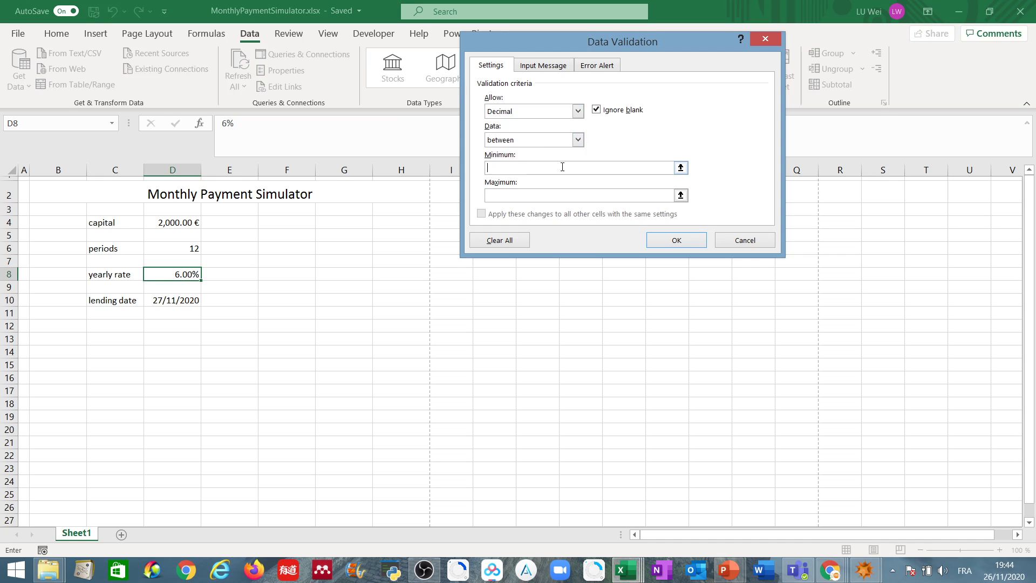
type("0.005")
left_click(516, 194)
type("1")
Step: Title the yearly rate cell's validation input message "Input guide"
left_click(548, 69)
left_click(547, 130)
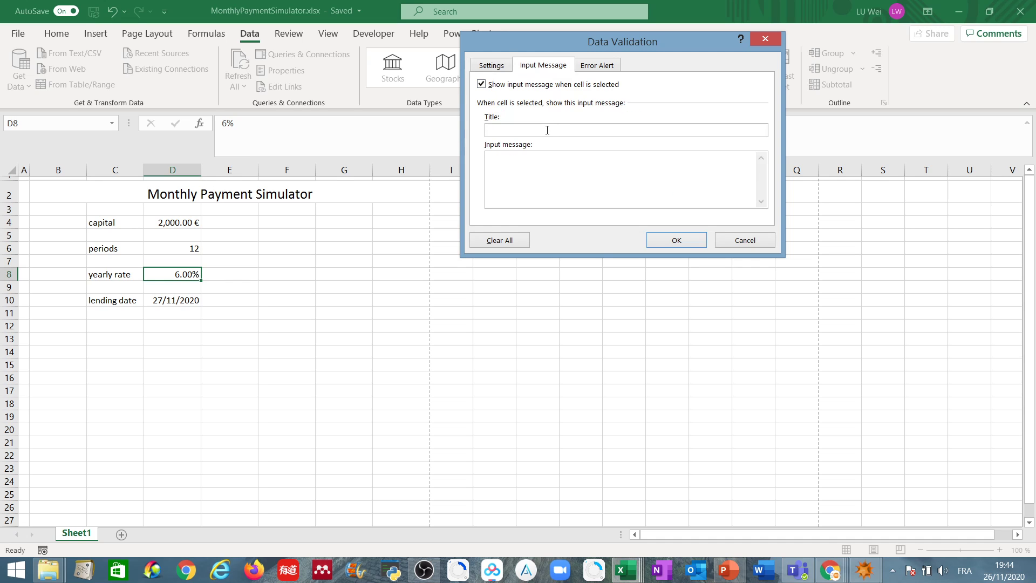
type("P")
type("Inpu")
type("t guide")
type("Only ")
type("a number ")
type("between 0")
type(".005")
type(" and 1")
type(" a")
type("llowed.")
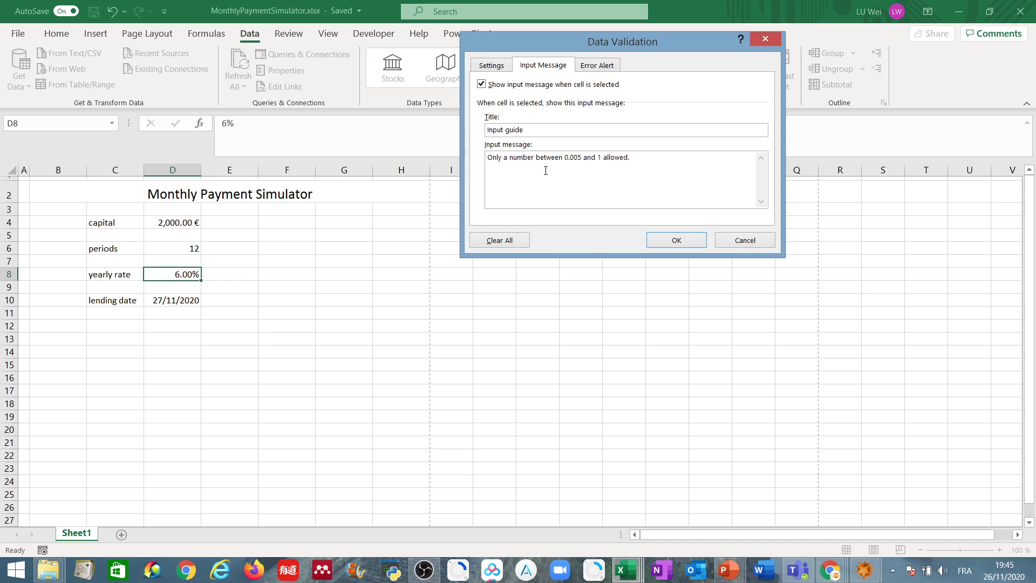
Step: Title the yearly rate cell's Stop error alert "Input error"
left_click(600, 70)
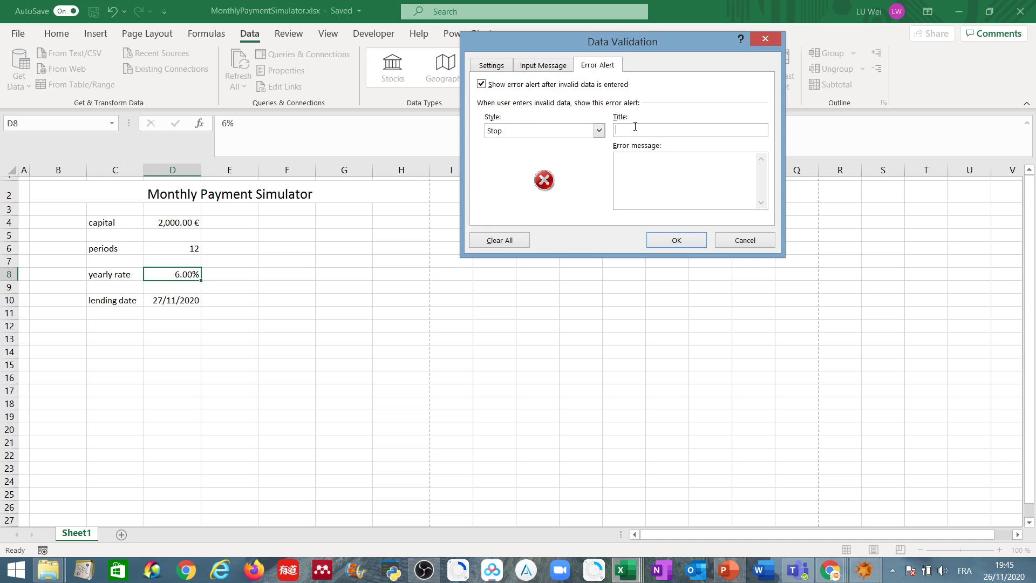
type("Input errorOnly")
Step: Write the error message "Please input a number between 0.005 and 1" and apply the yearly rate cell's validation
key("BackSpace")
key("BackSpace")
key("BackSpace")
key("BackSpace")
type("Please input a number between 0.005 and 1")
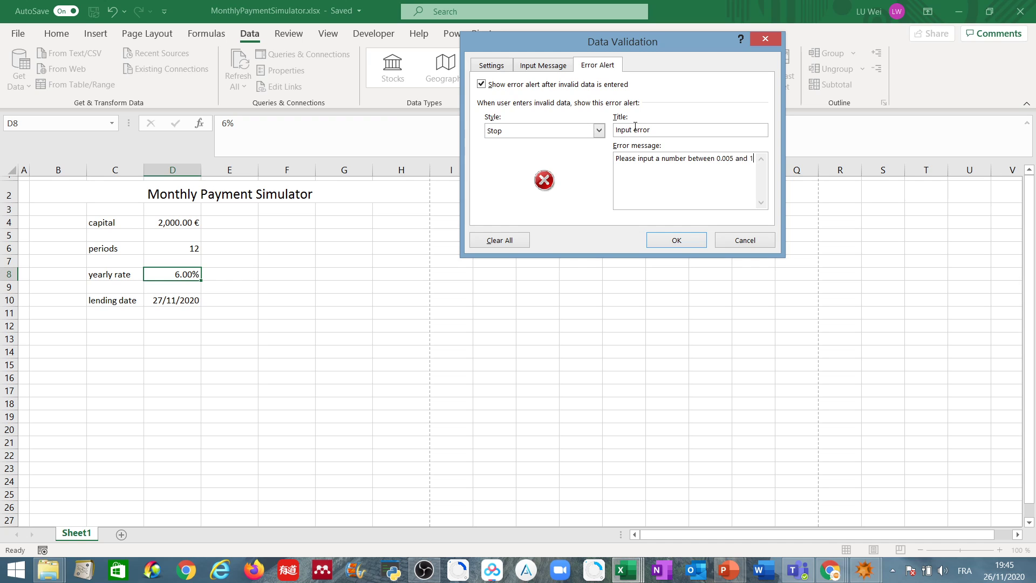
left_click(676, 239)
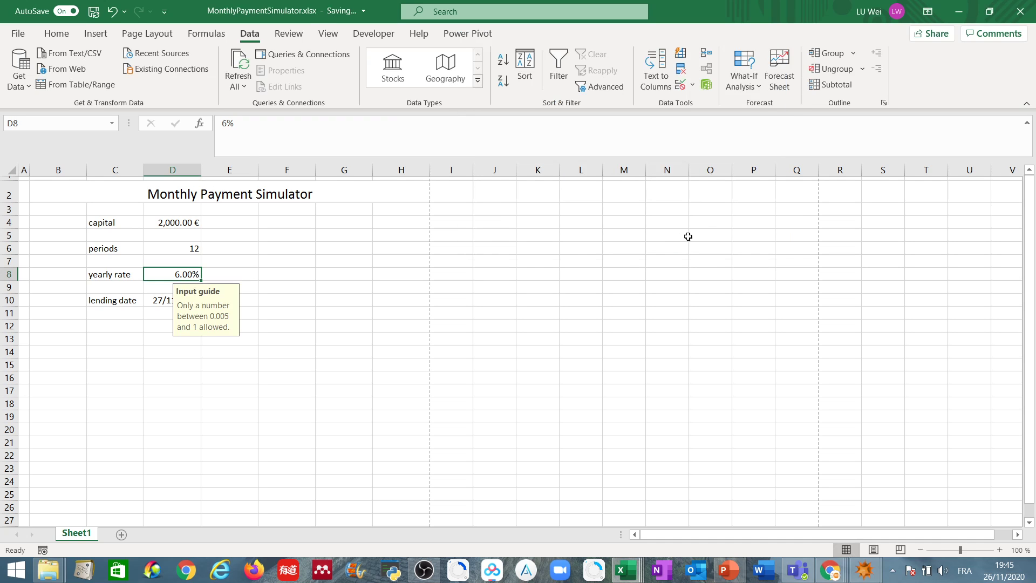
Step: Test the yearly rate cell's validation by trying to enter 2 in D8, and cancel the entry
double_click(187, 274)
left_click_drag(188, 274, 200, 274)
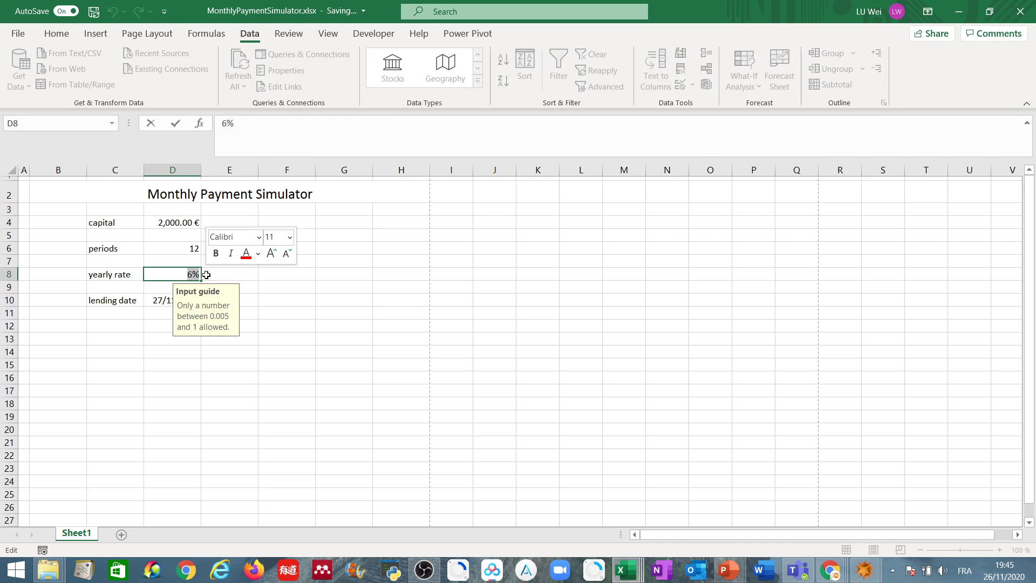
type("2")
key("Return")
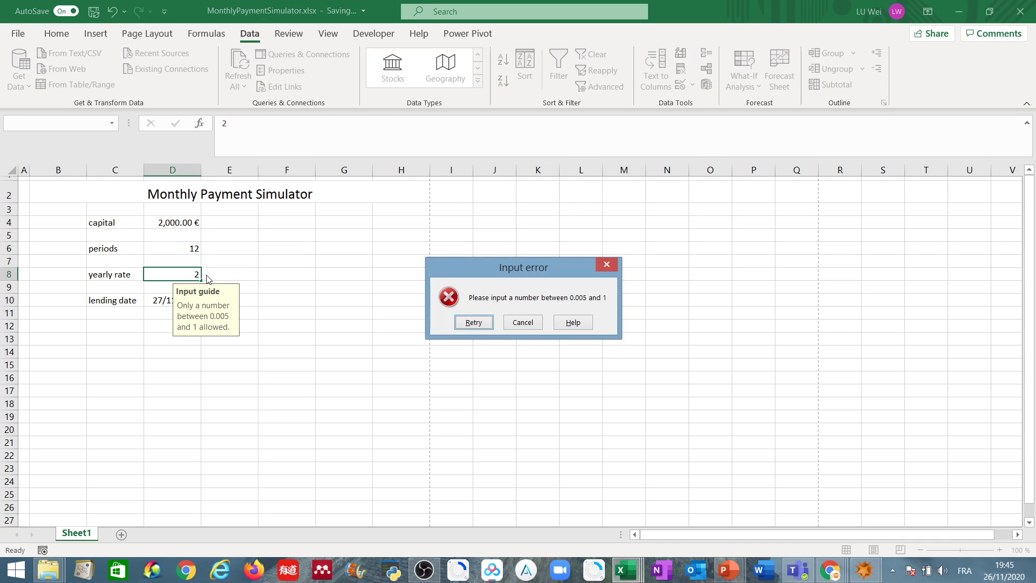
left_click(604, 264)
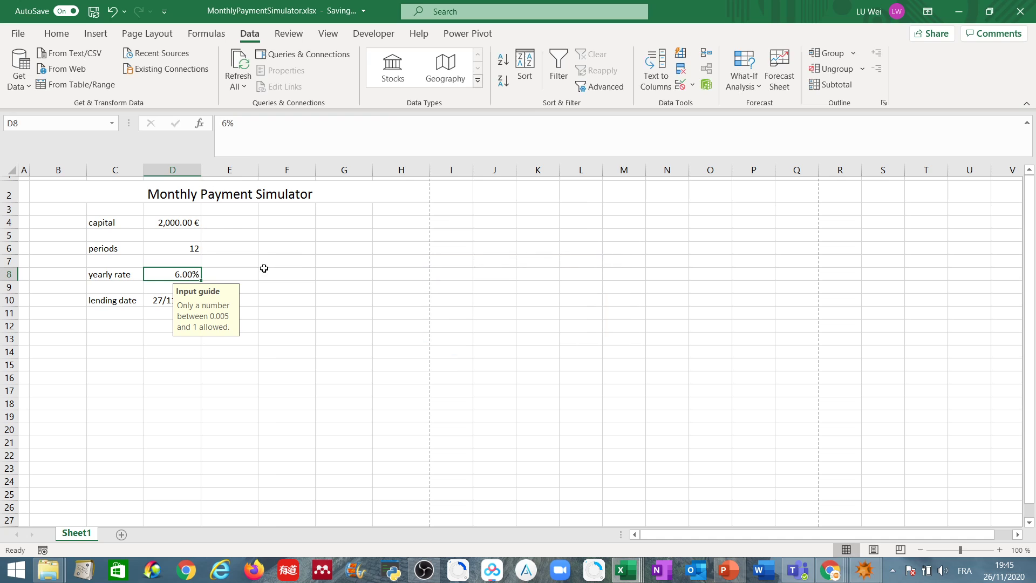
Step: Set the yearly rate in D8 to 2%
type("0.")
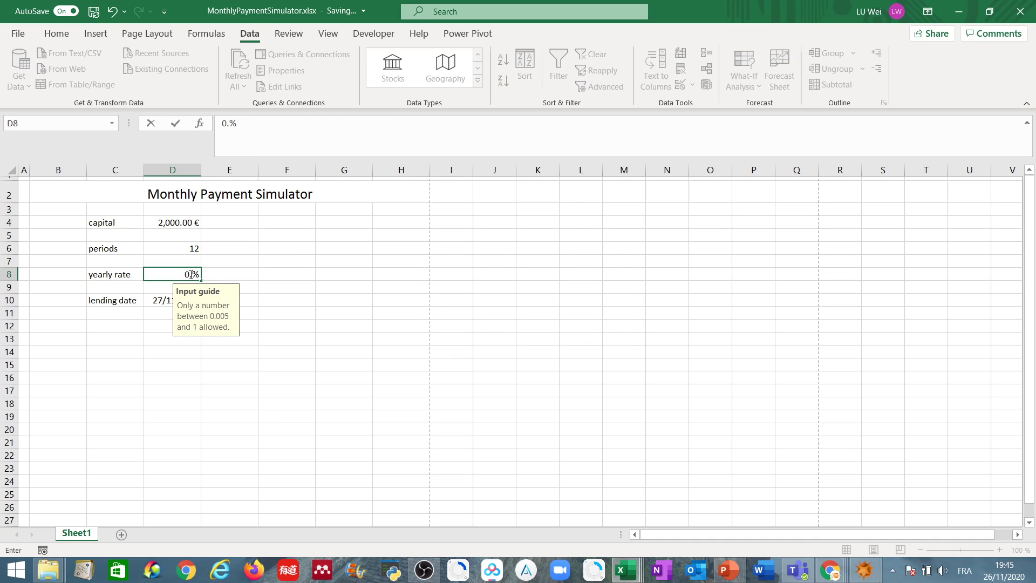
key("BackSpace")
key("BackSpace")
type("2")
key("Return")
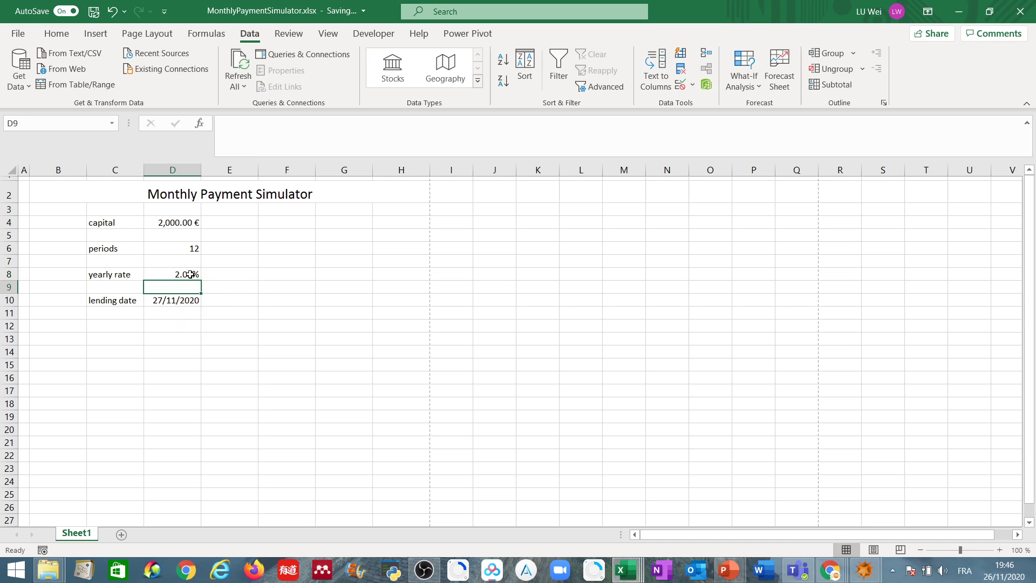
Step: Extend the yearly rate cell's input message to end with ", no need to input the % sign" and apply the change
left_click(190, 274)
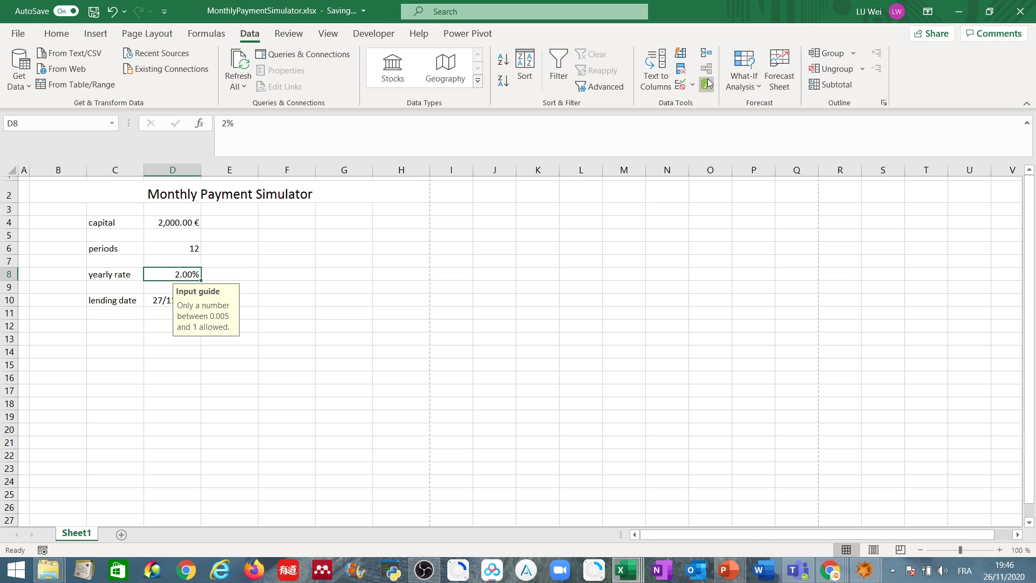
left_click(682, 85)
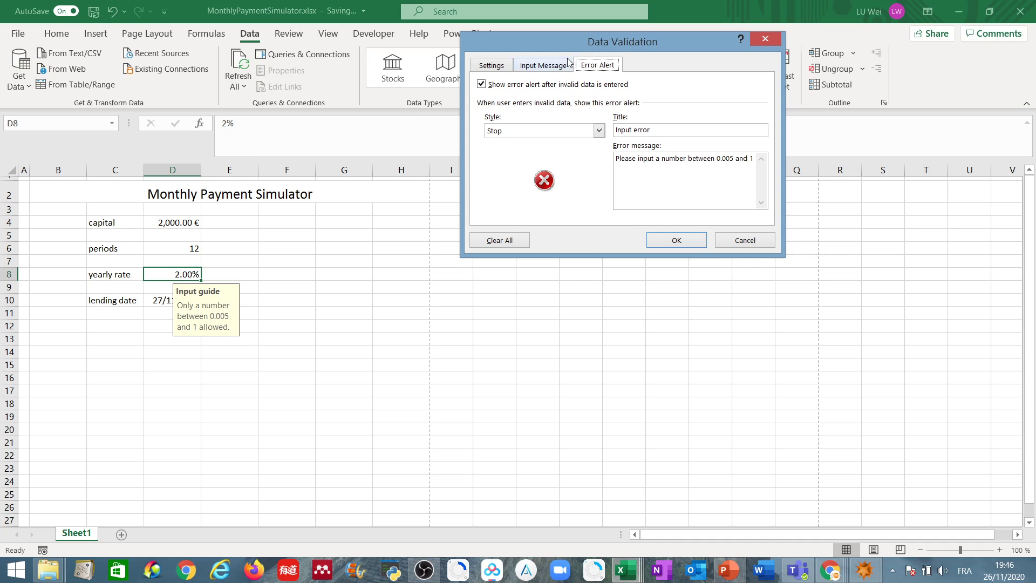
left_click(537, 66)
left_click(655, 160)
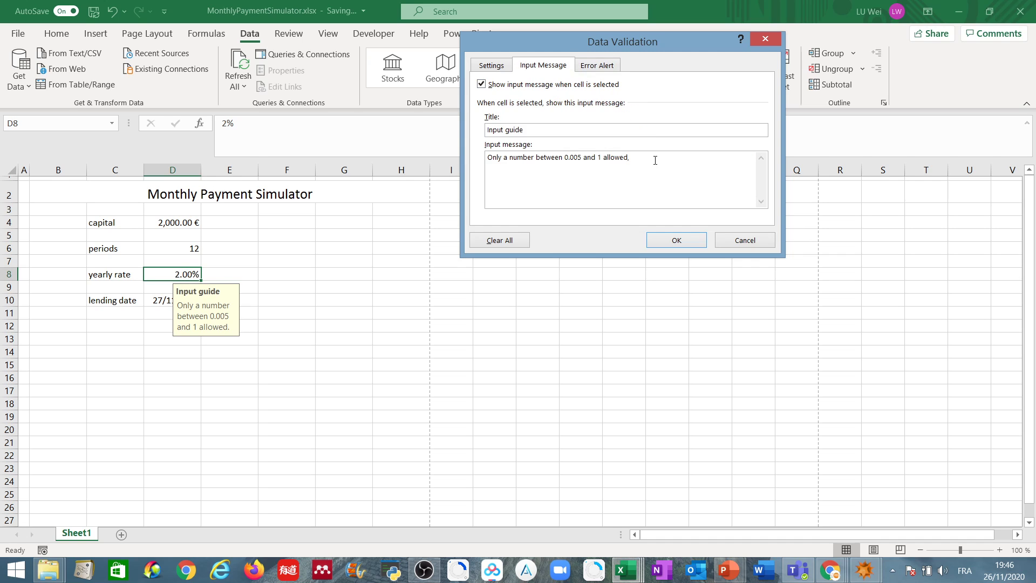
type(", no need to input the % sign")
left_click(684, 238)
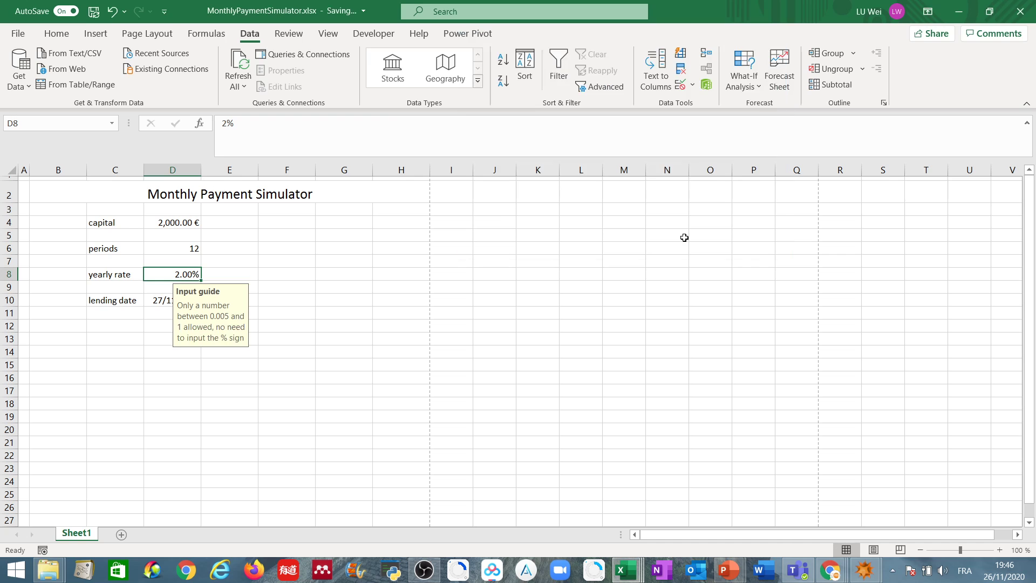
Step: Set the lending date cell D10's validation to allow only dates, using the between condition
left_click(167, 300)
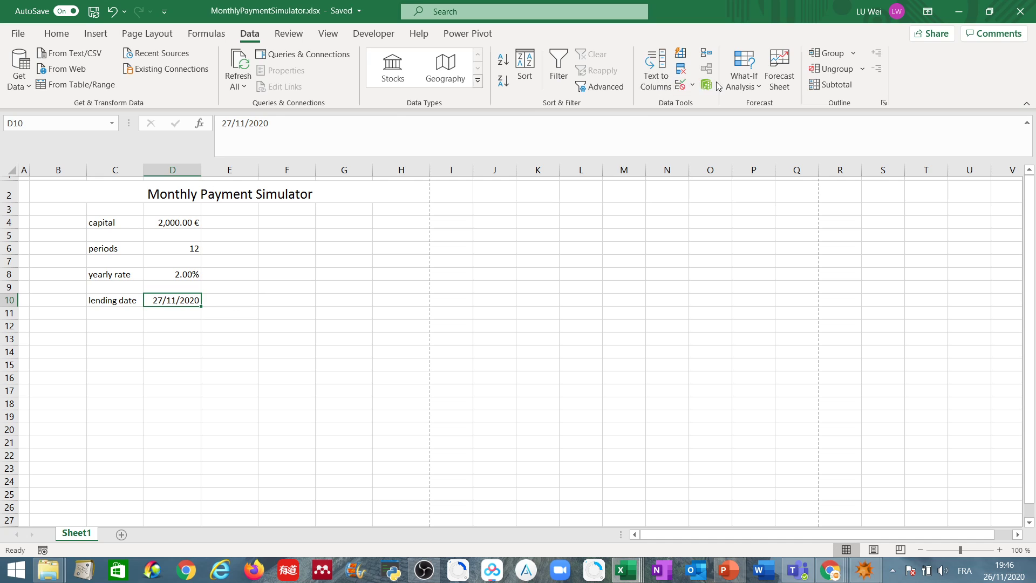
left_click(680, 85)
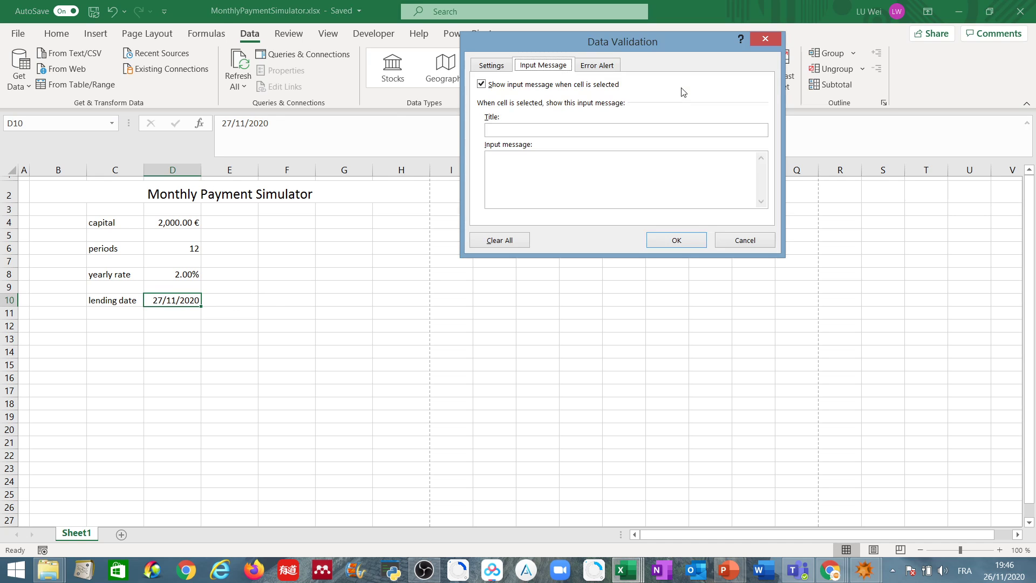
left_click(503, 66)
left_click(537, 112)
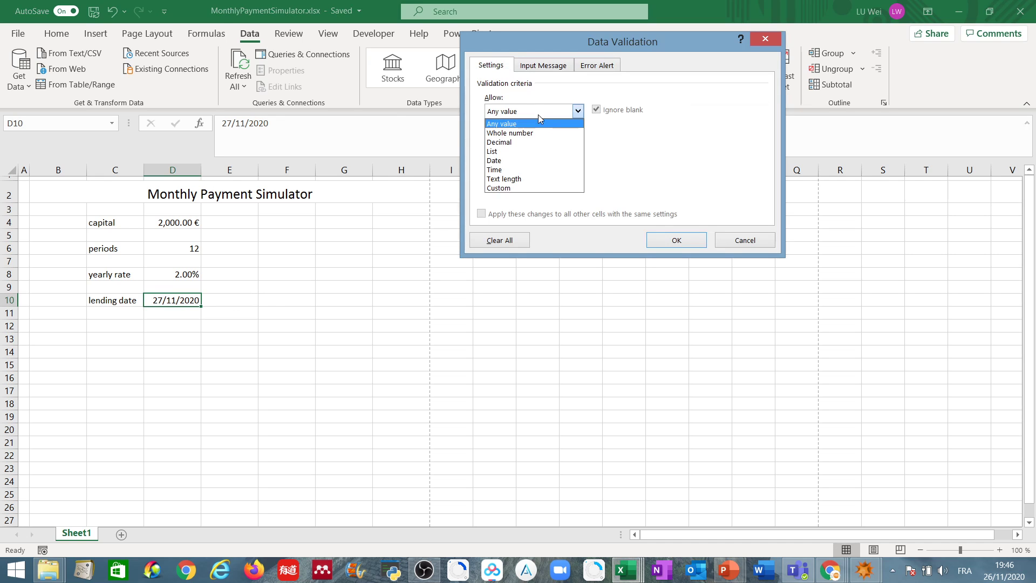
left_click(530, 161)
left_click(548, 143)
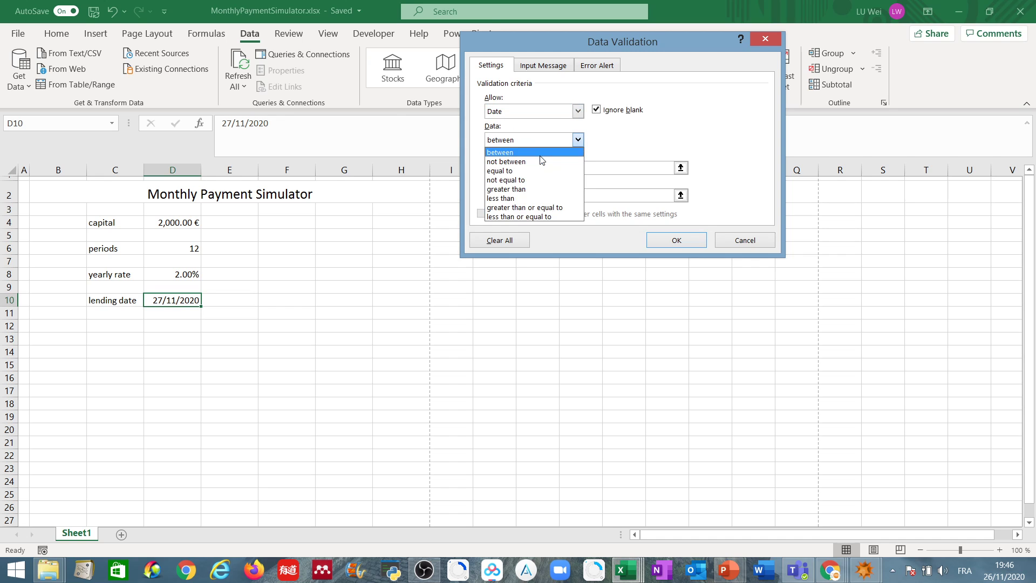
left_click(542, 135)
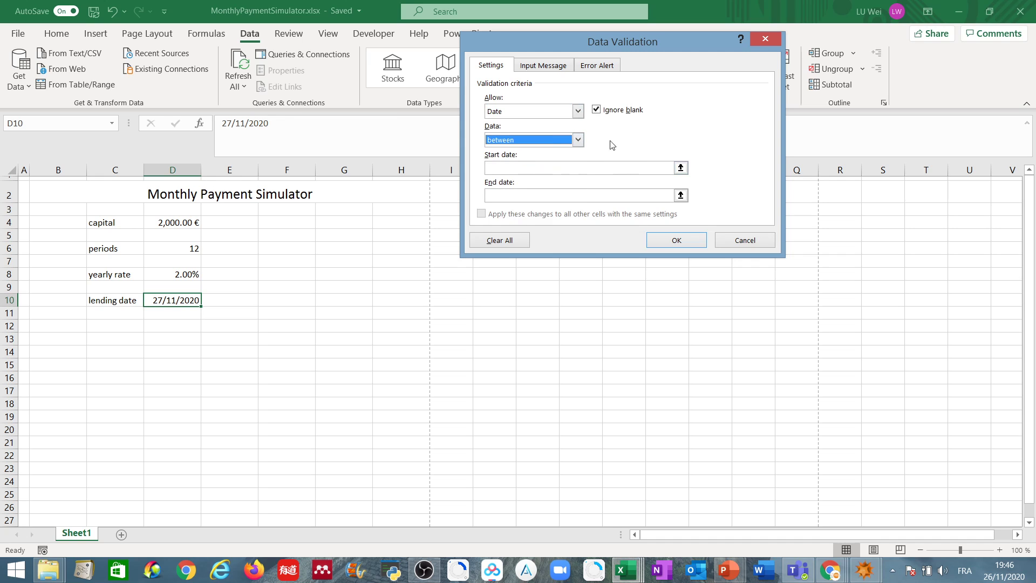
left_click(551, 67)
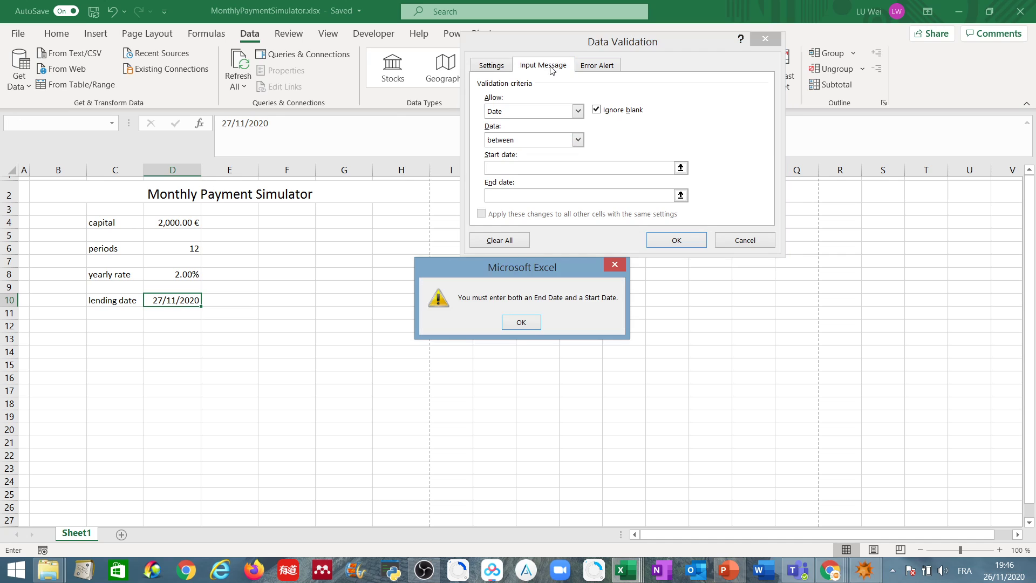
key("Return")
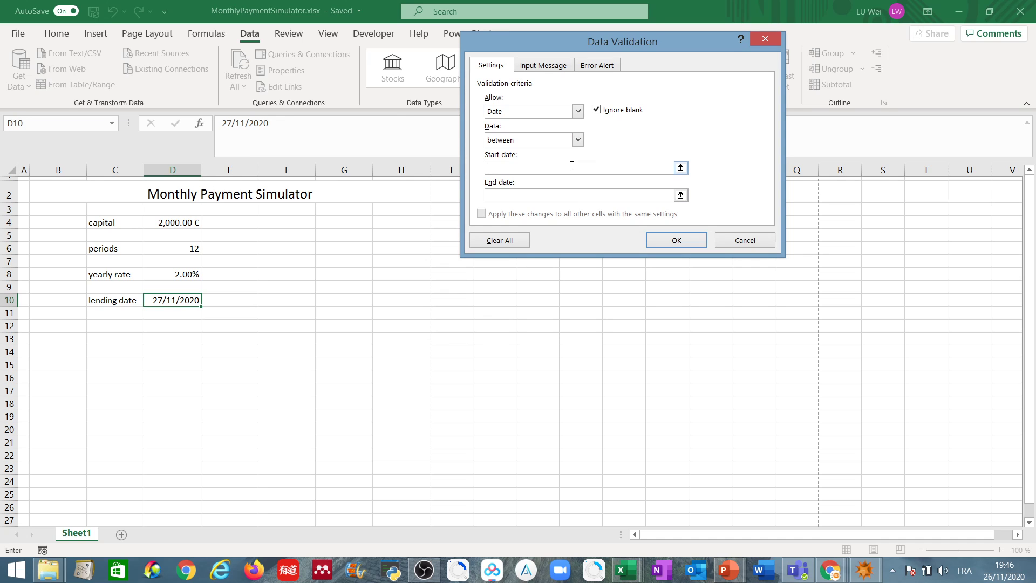
Step: Limit the lending date validation to a start date of 01-jan-1900 and an end date of 27-nov-2020
type("0-jan-2020")
key("BackSpace")
key("BackSpace")
key("BackSpace")
key("BackSpace")
type("1900")
left_click(570, 200)
type("27-nov-2020")
Step: Title the lending date cell's validation input message "Input a date"
left_click(543, 65)
left_click(589, 127)
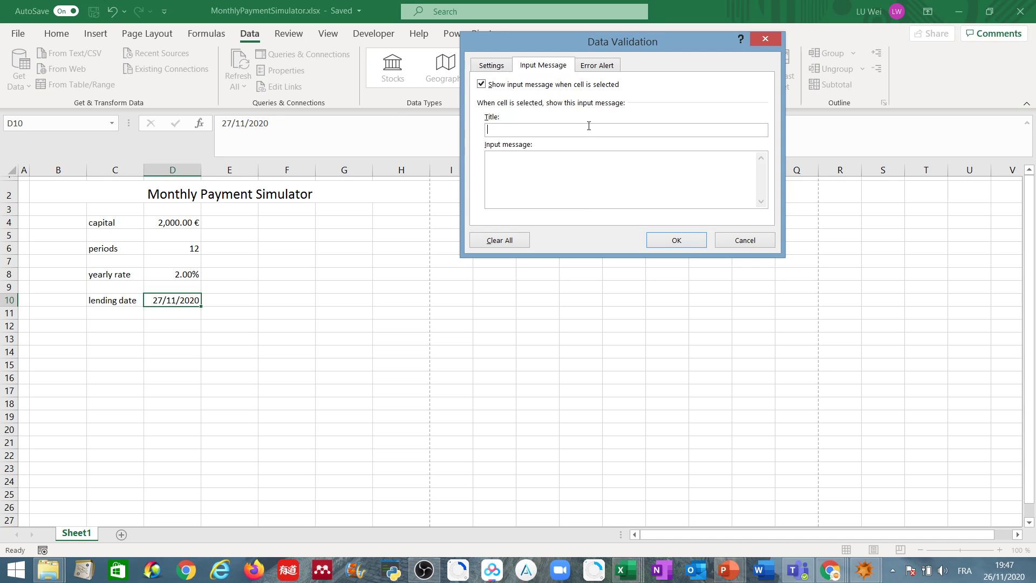
type("Input a date betw")
key("BackSpace")
key("BackSpace")
key("BackSpace")
key("BackSpace")
key("BackSpace")
Step: Write the lending date cell's input message as "Input a date between 1 jan 1900 and 27 nov 2020"
left_click(586, 168)
type("Input a date between 1 jan 1900 and 27 no")
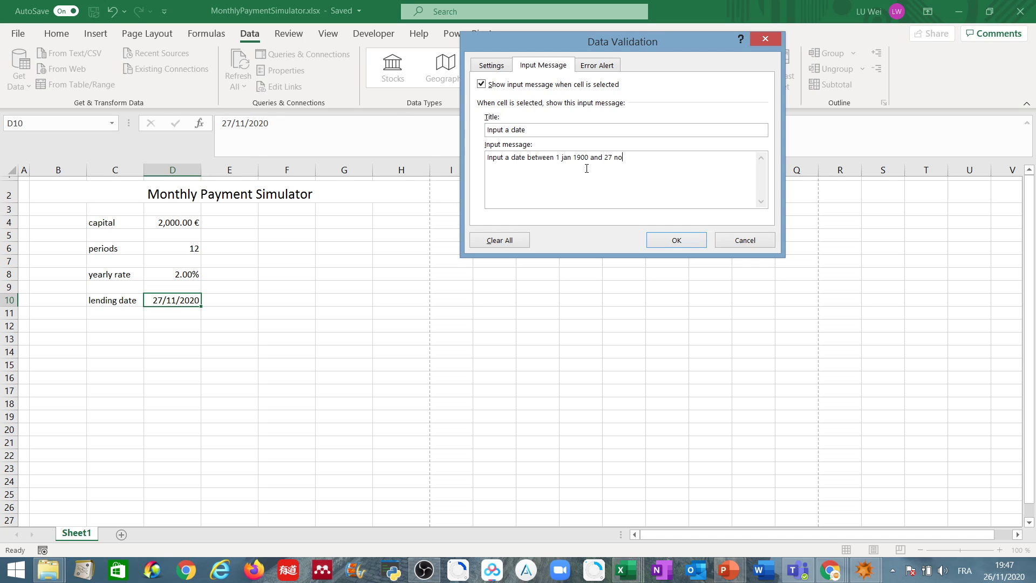
type("v 2020")
Step: Title the lending date cell's Stop error alert "Input error"
left_click(591, 68)
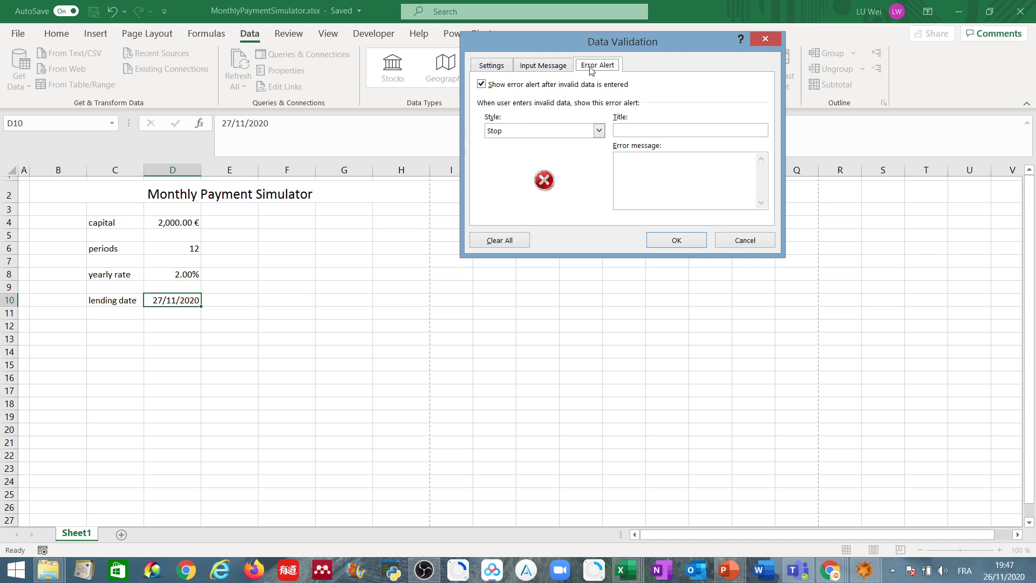
left_click(626, 130)
type("Input error")
Step: Write the error message "Only a date between 01-jan-1900 and 27-nov-2020 allowed" and apply the lending date cell's validation
left_click(638, 158)
type("ONly")
key("BackSpace")
key("BackSpace")
key("BackSpace")
type("nly a date between ")
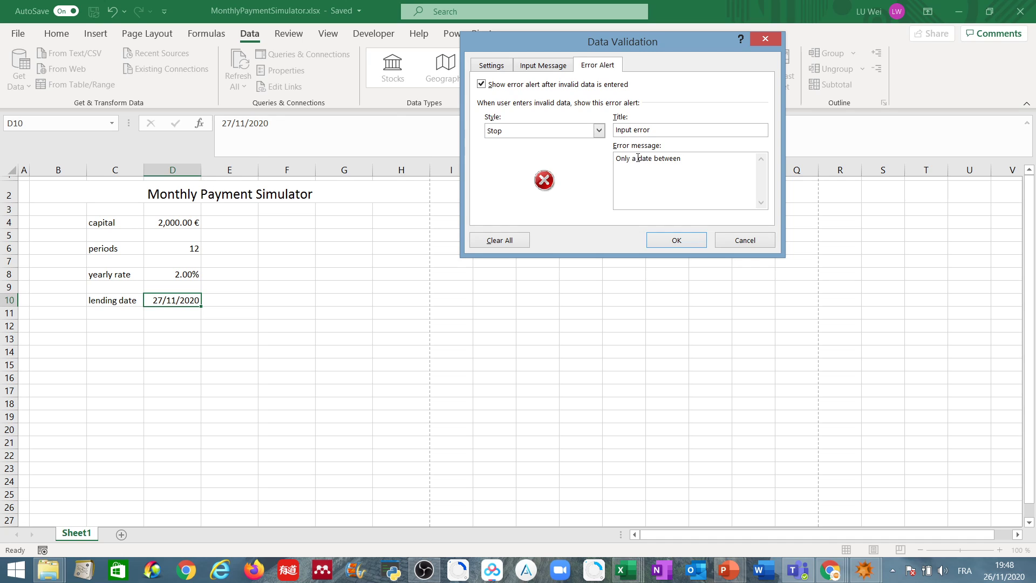
type("01-jan-1900 and 27-nov-202à")
key("BackSpace")
type("09 allowed")
left_click(674, 241)
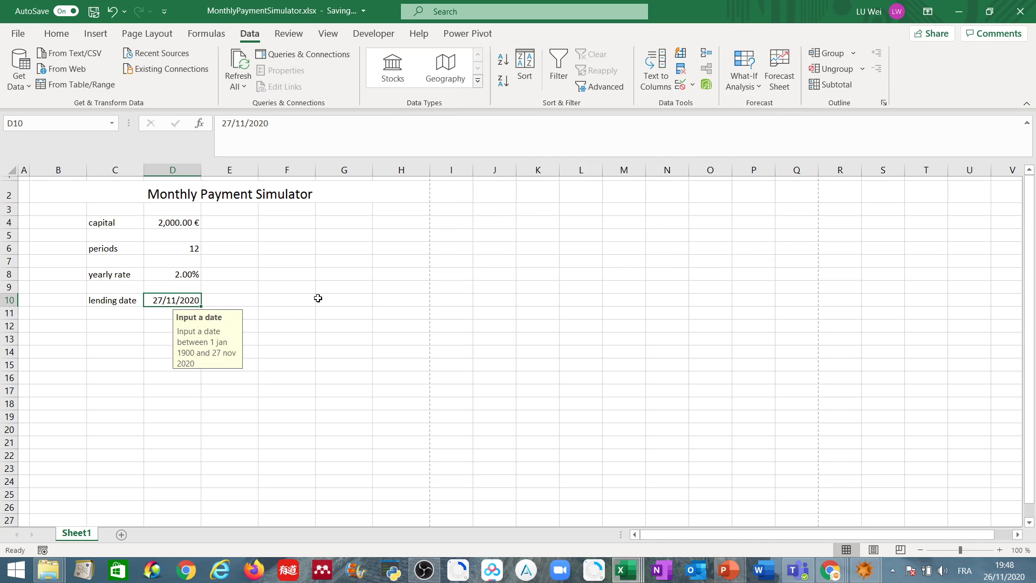
Step: Test the lending date cell's validation by entering 29/11/2020, and dismiss the resulting error alert
double_click(185, 299)
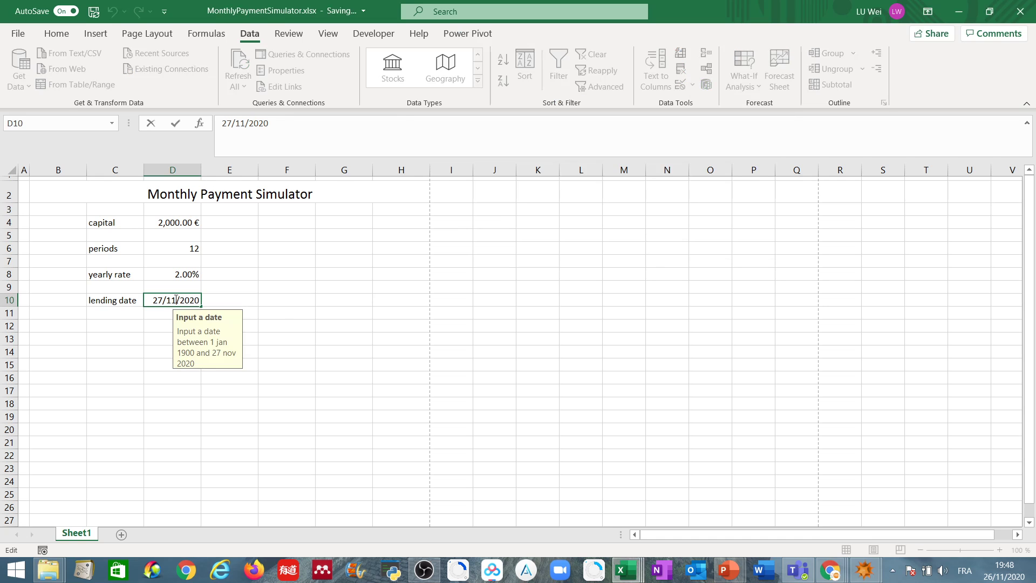
left_click_drag(155, 301, 162, 301)
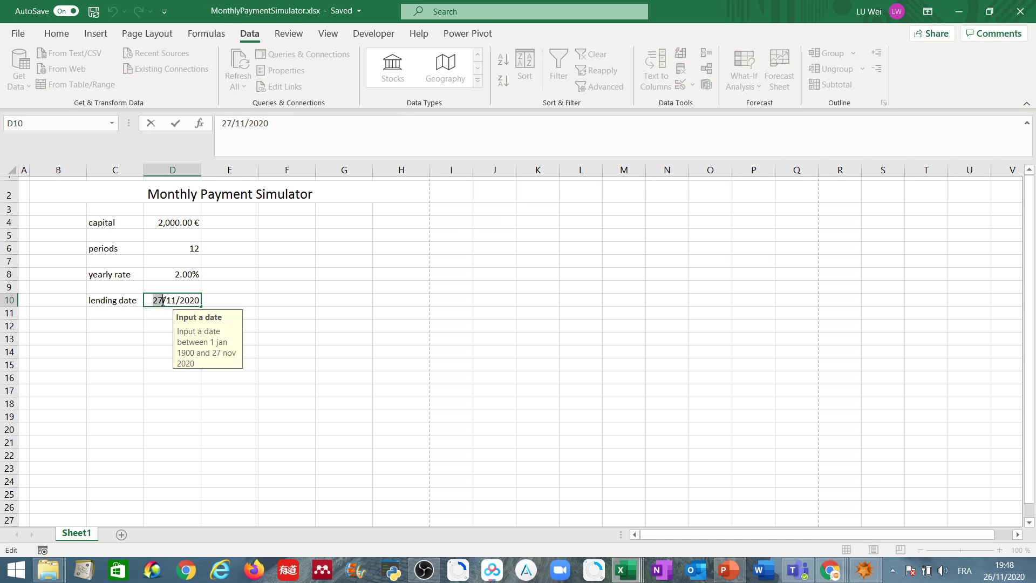
type("29")
left_click(311, 298)
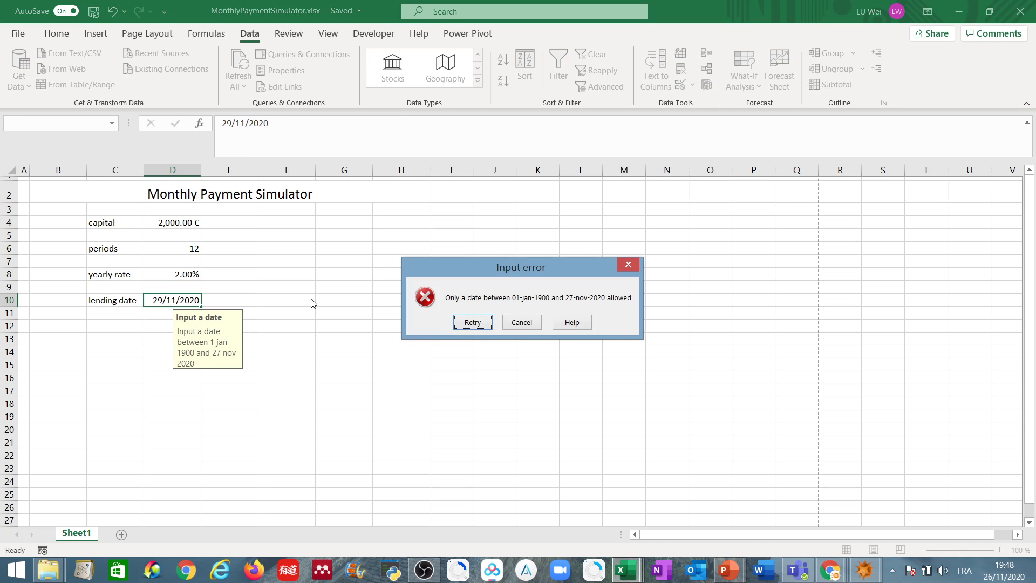
left_click(629, 264)
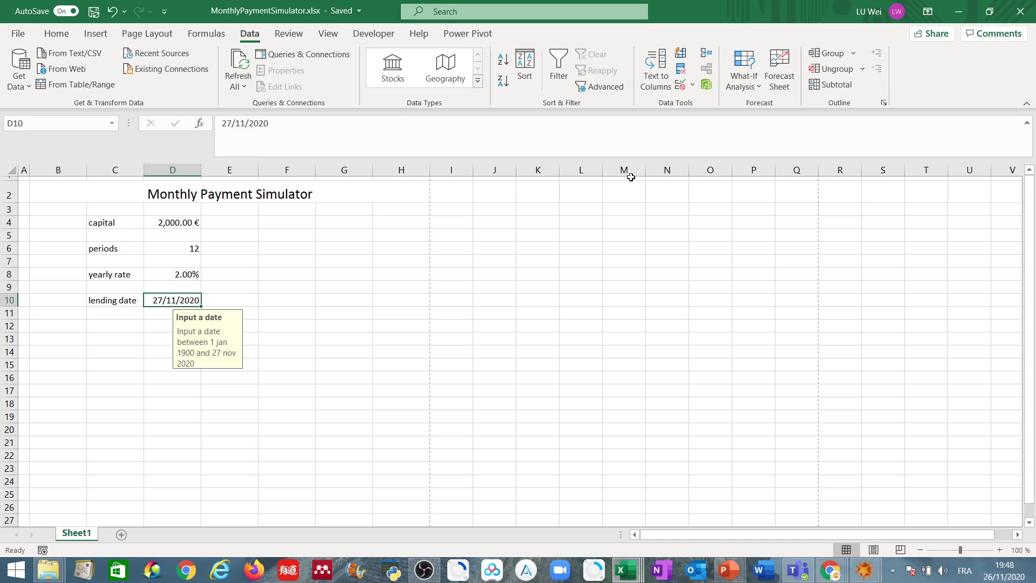
Step: Set the end date of the lending date cell's validation rule to 27/11/2100 and apply the rule
left_click(681, 85)
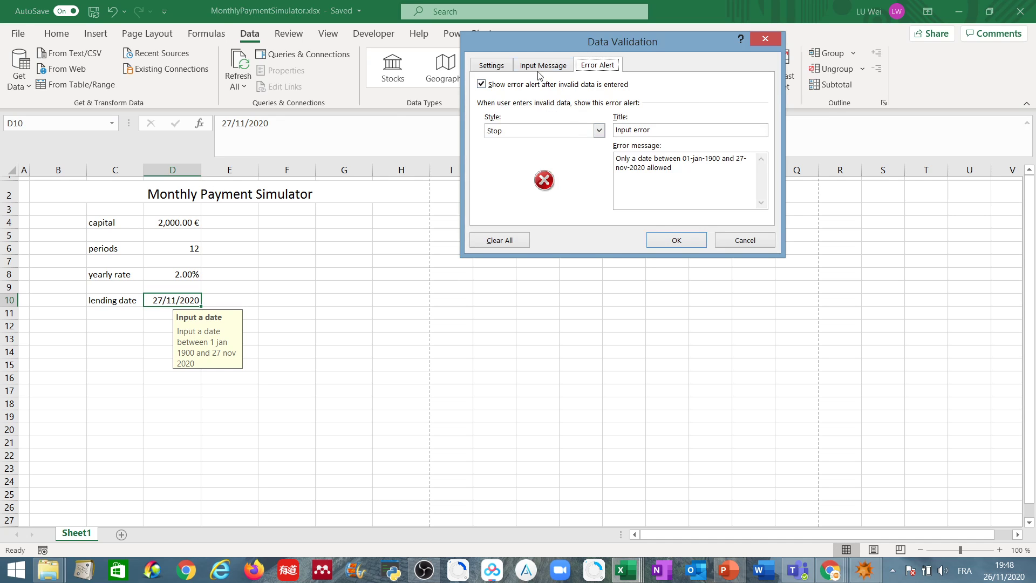
left_click(501, 66)
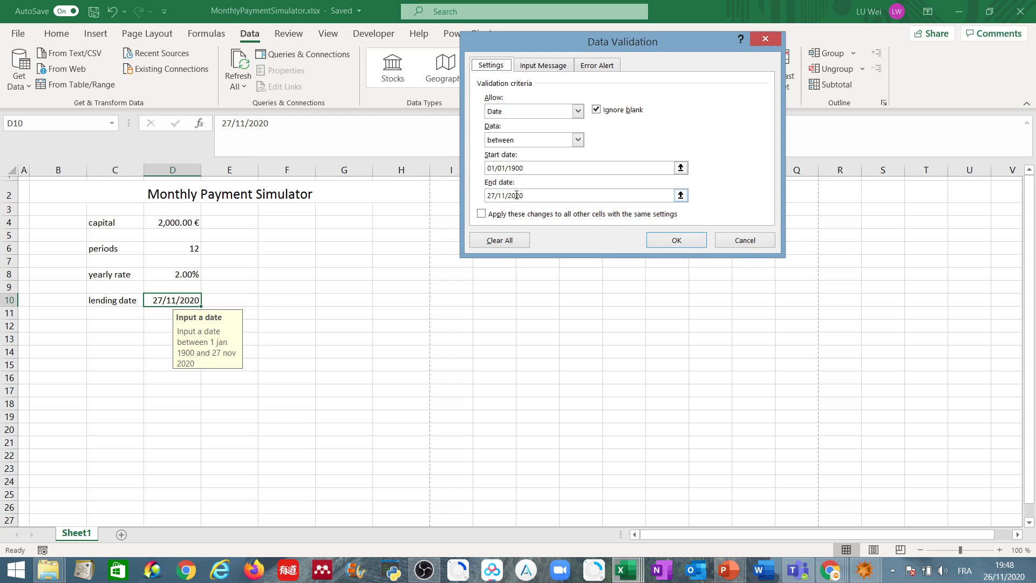
left_click_drag(515, 195, 526, 194)
key("BackSpace")
key("BackSpace")
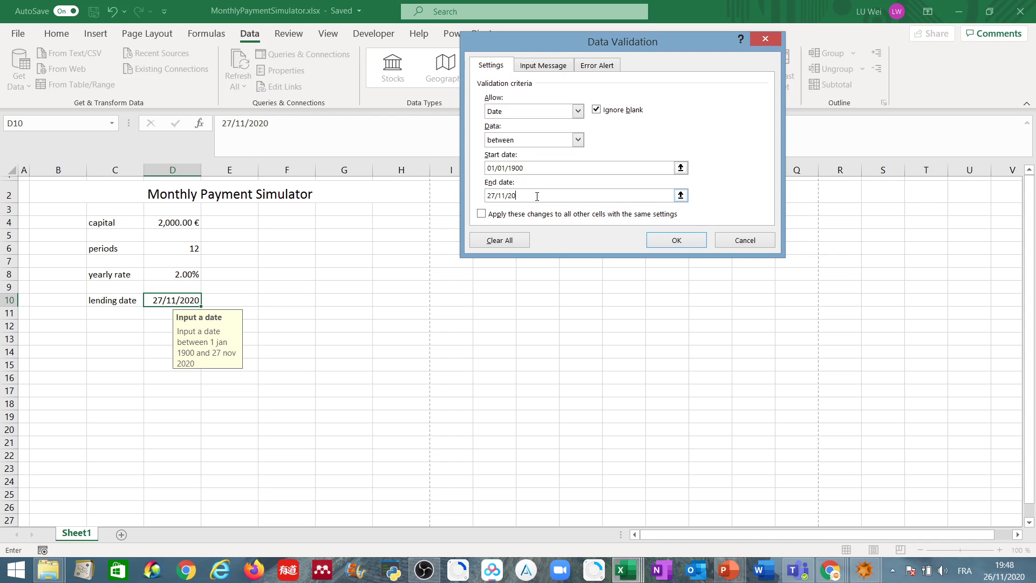
type("100")
left_click(668, 242)
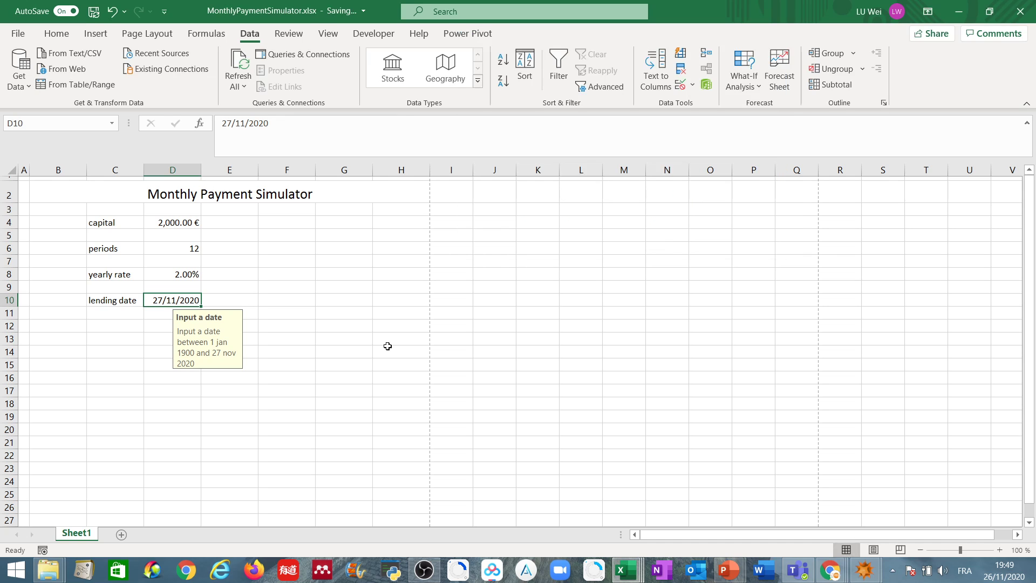
Step: Reselect the lending date cell D10
left_click(214, 299)
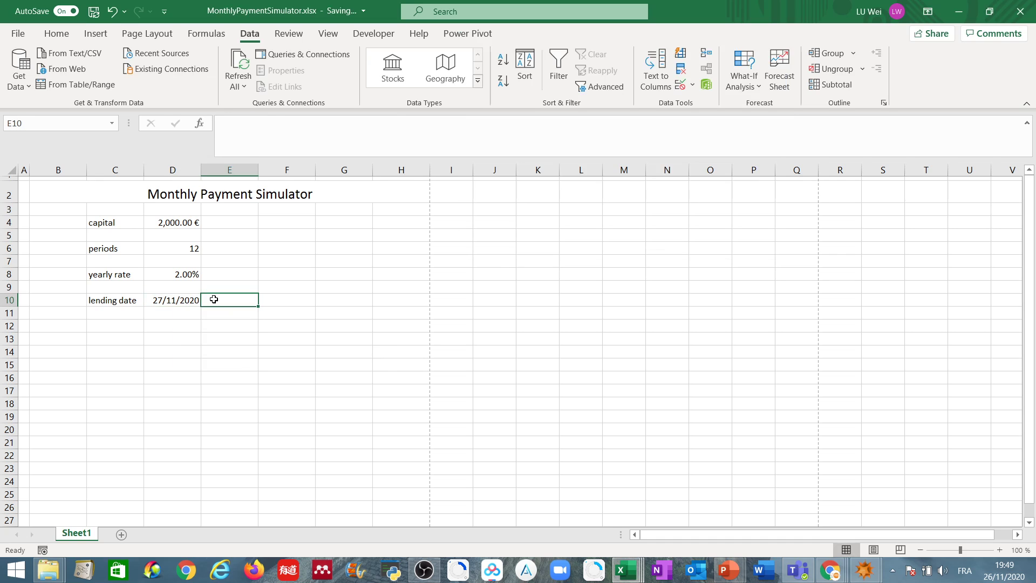
left_click(167, 301)
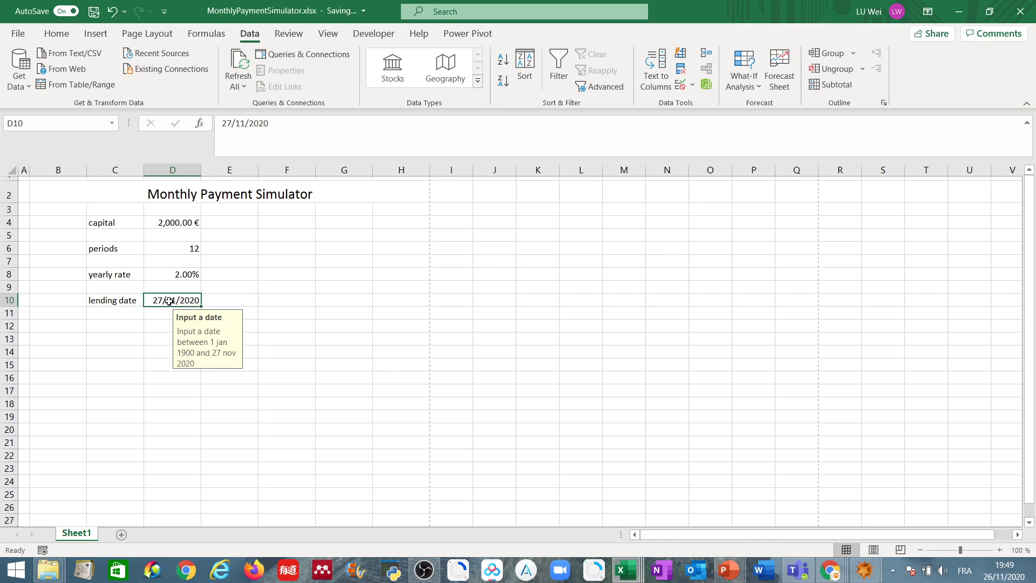